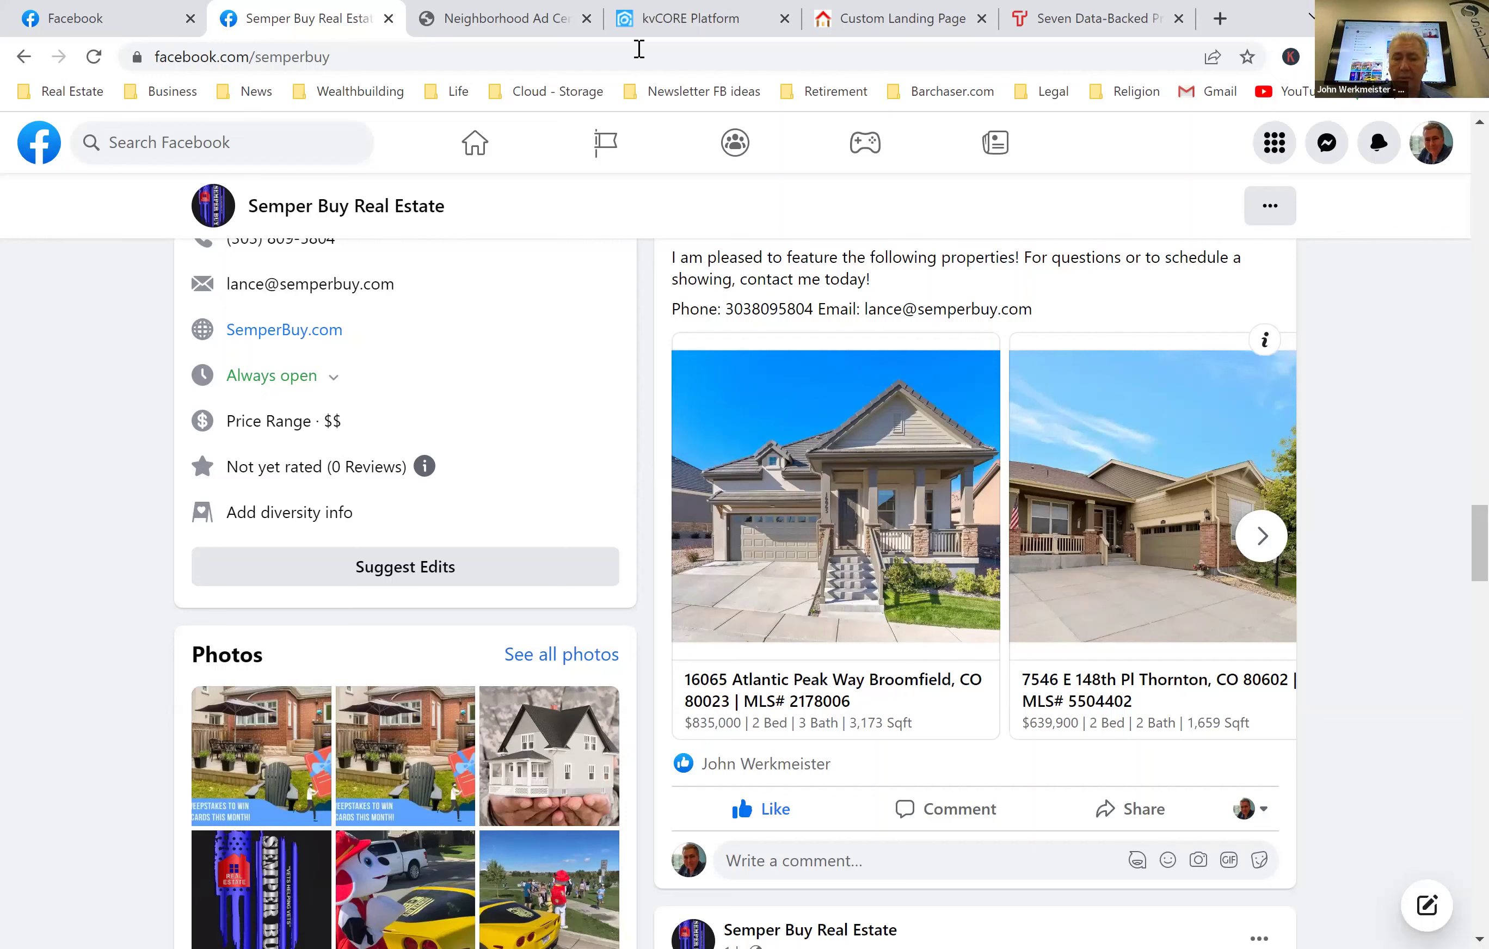
Browse the featured property listings in the Semper Buy Real Estate post, going through to the final card and partway back.
{"action": "left_click", "coordinate": [1257, 543]}
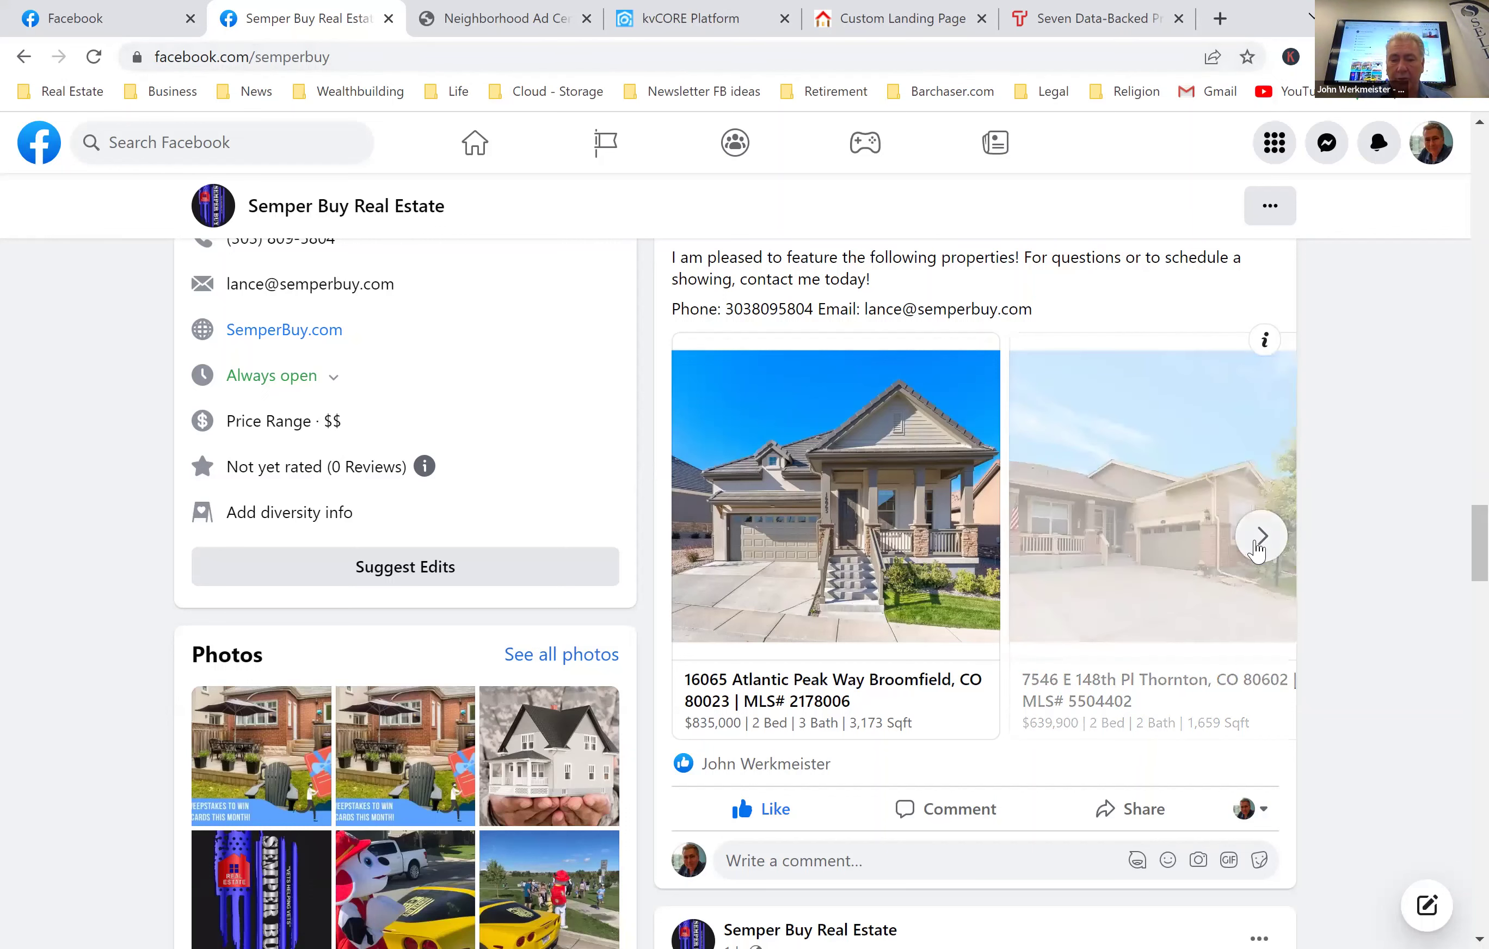
{"action": "left_click", "coordinate": [1255, 541]}
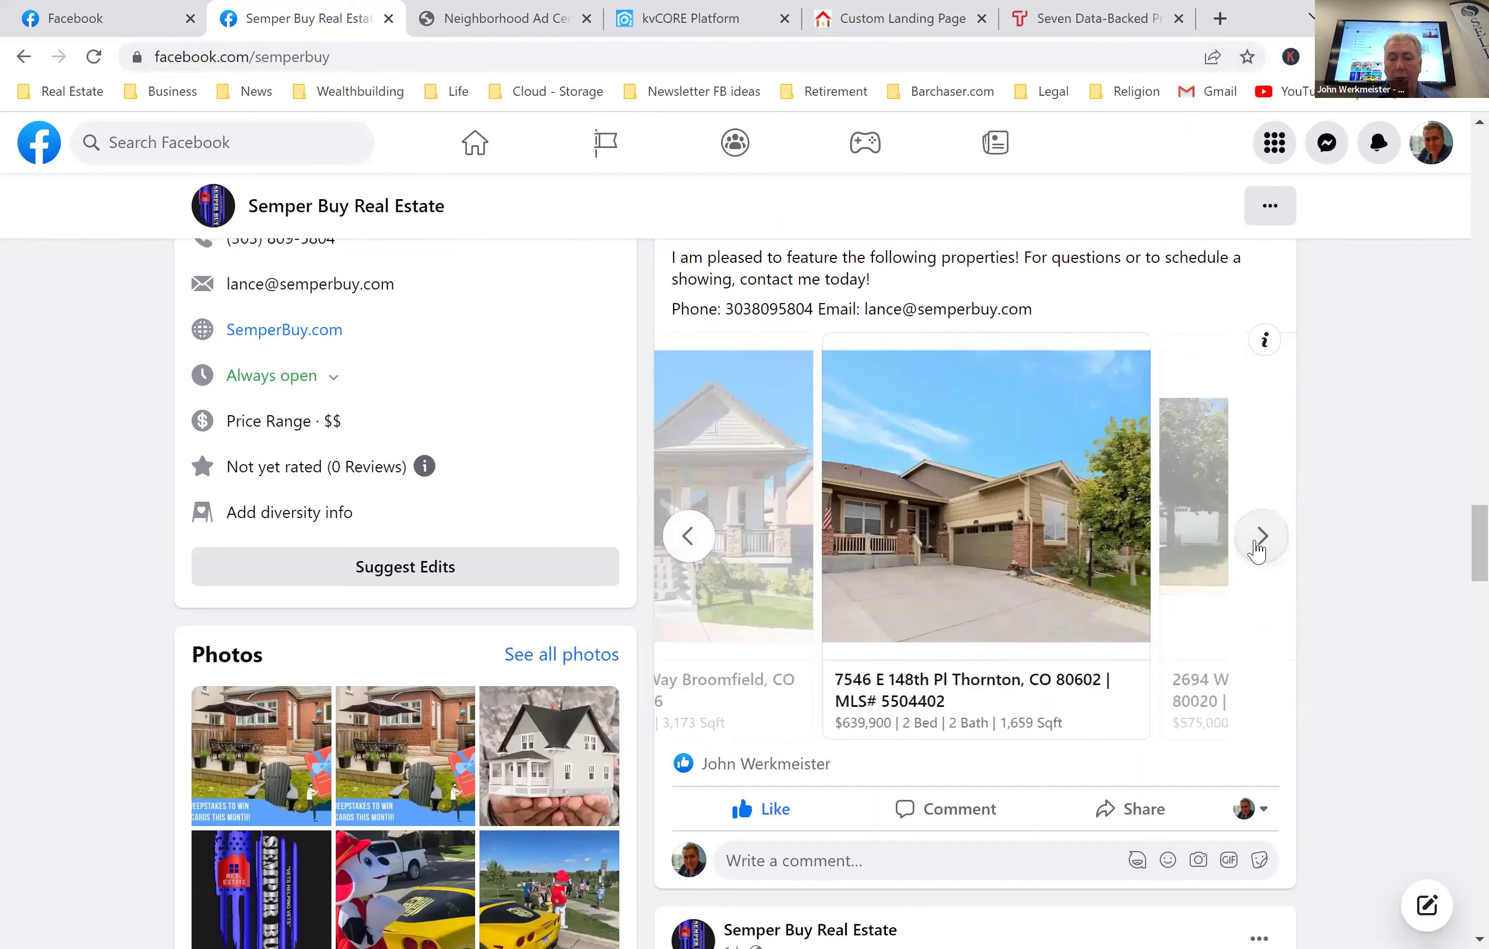
{"action": "left_click", "coordinate": [1255, 542]}
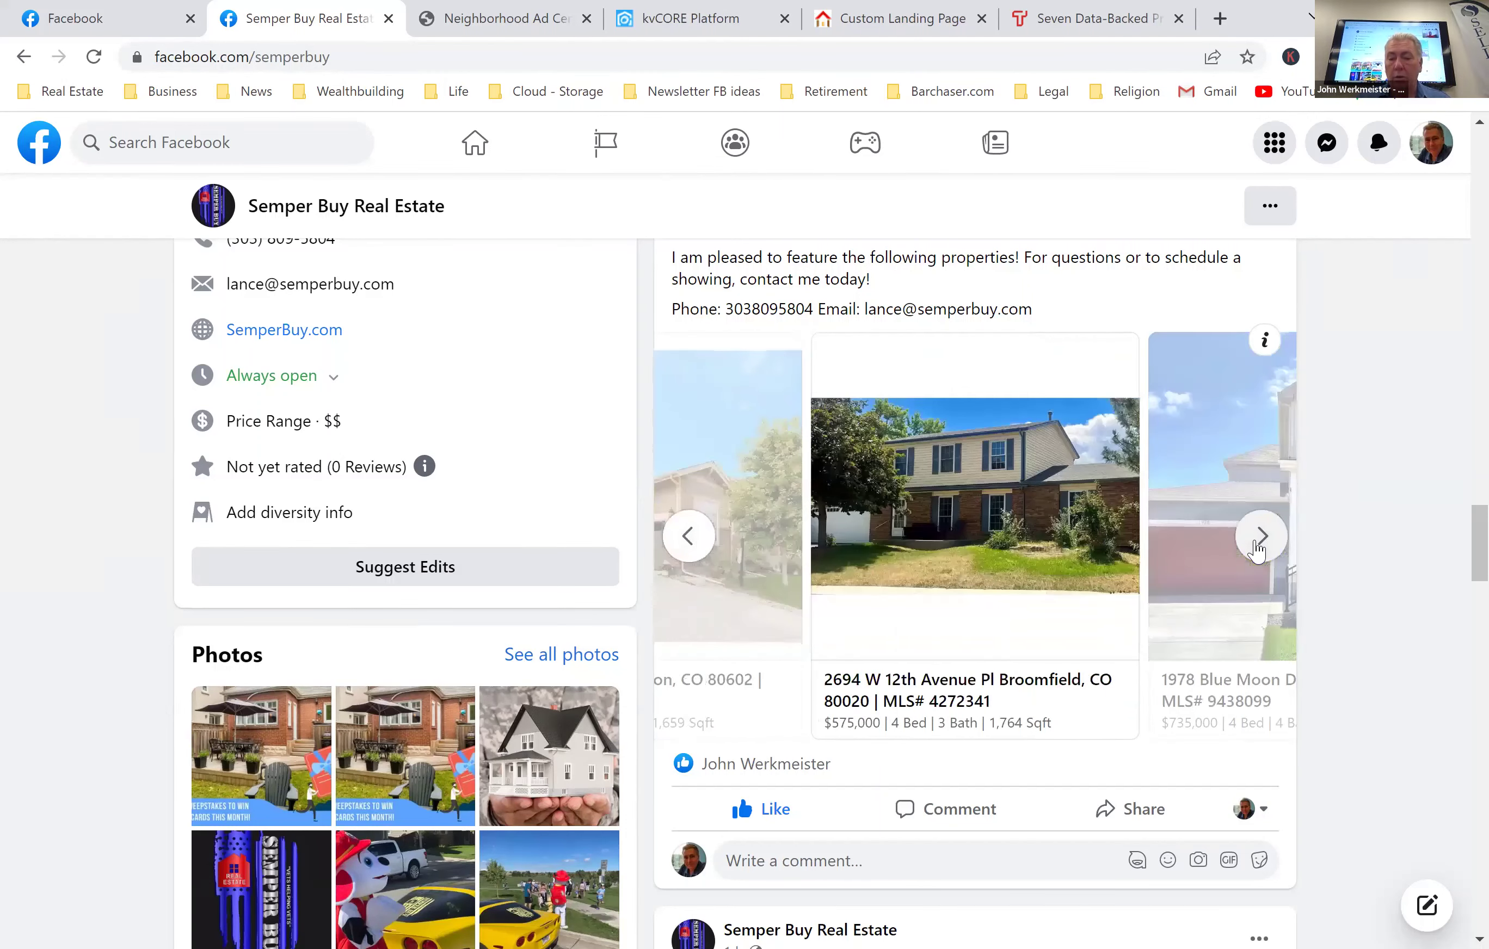
{"action": "left_click", "coordinate": [1255, 541]}
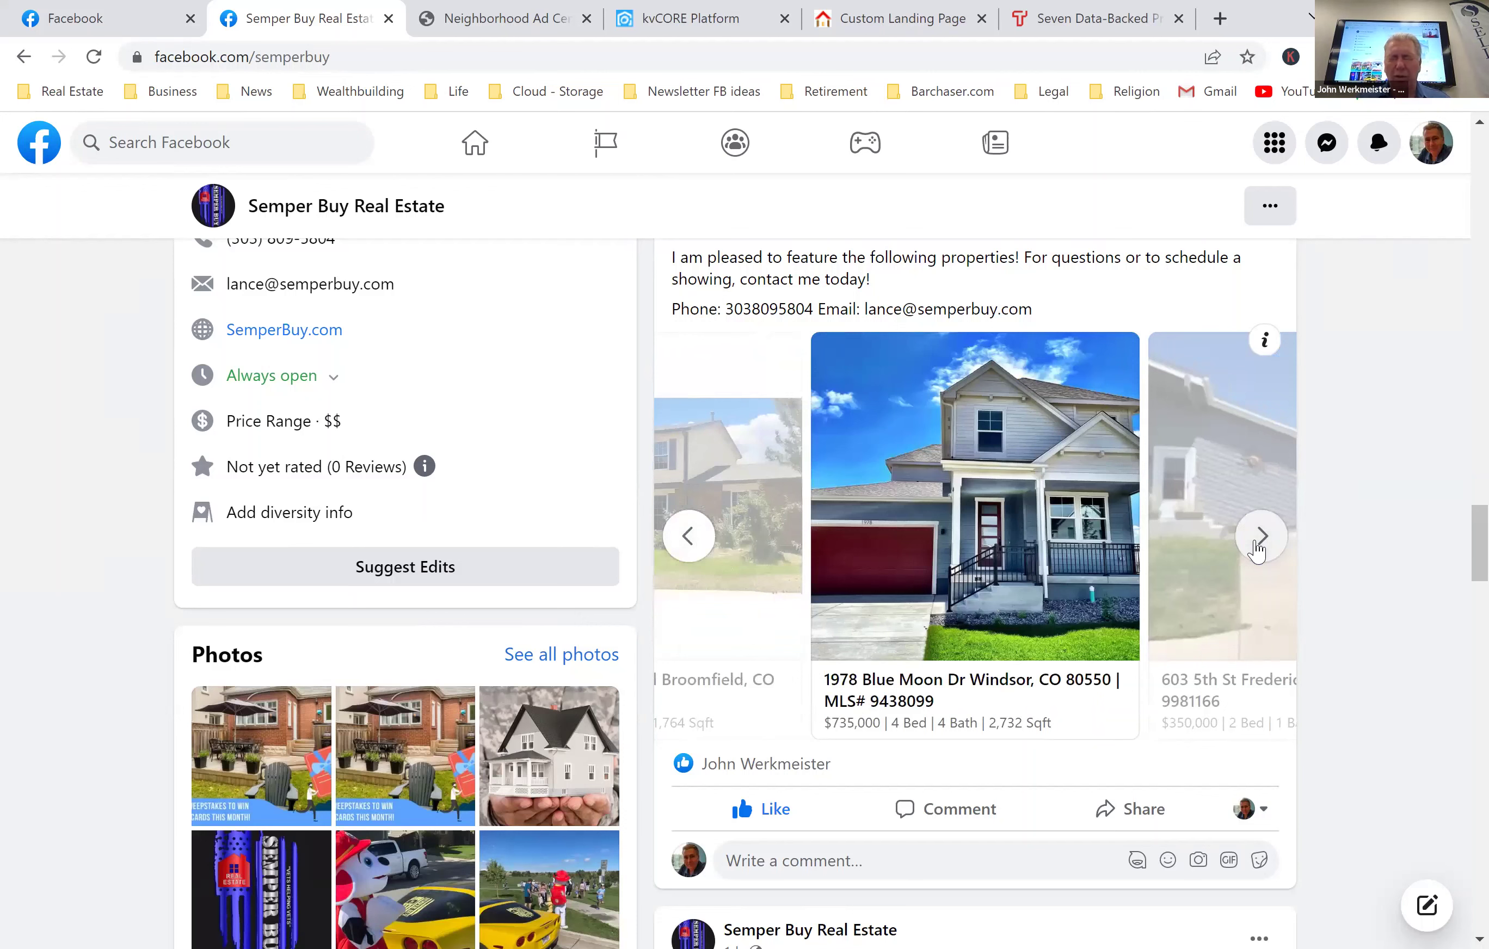
{"action": "left_click", "coordinate": [1256, 541]}
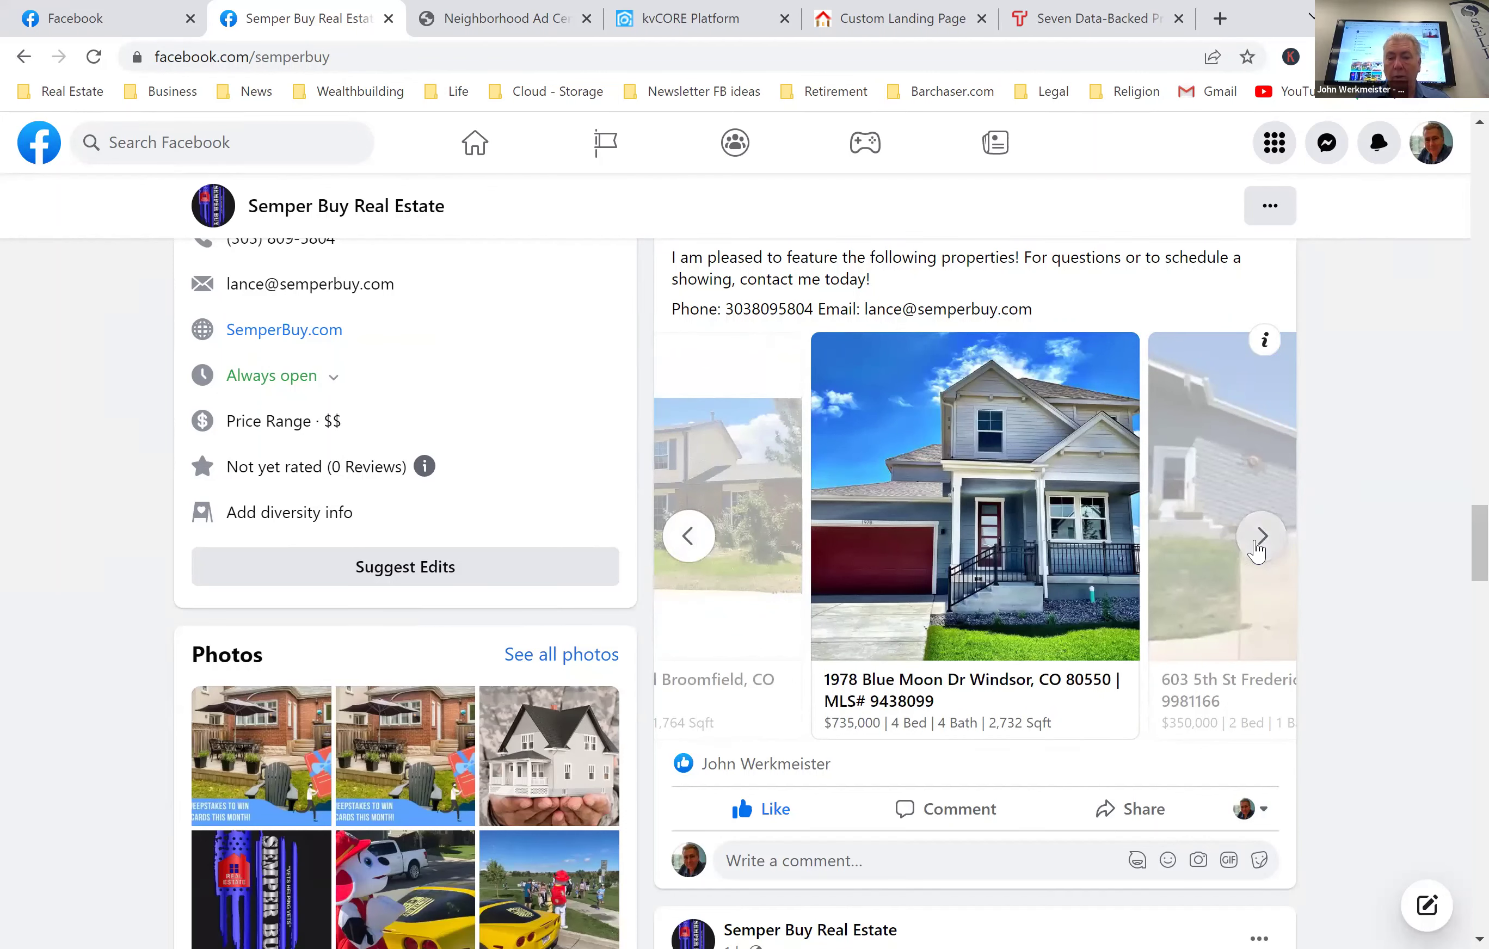
{"action": "left_click", "coordinate": [1256, 542]}
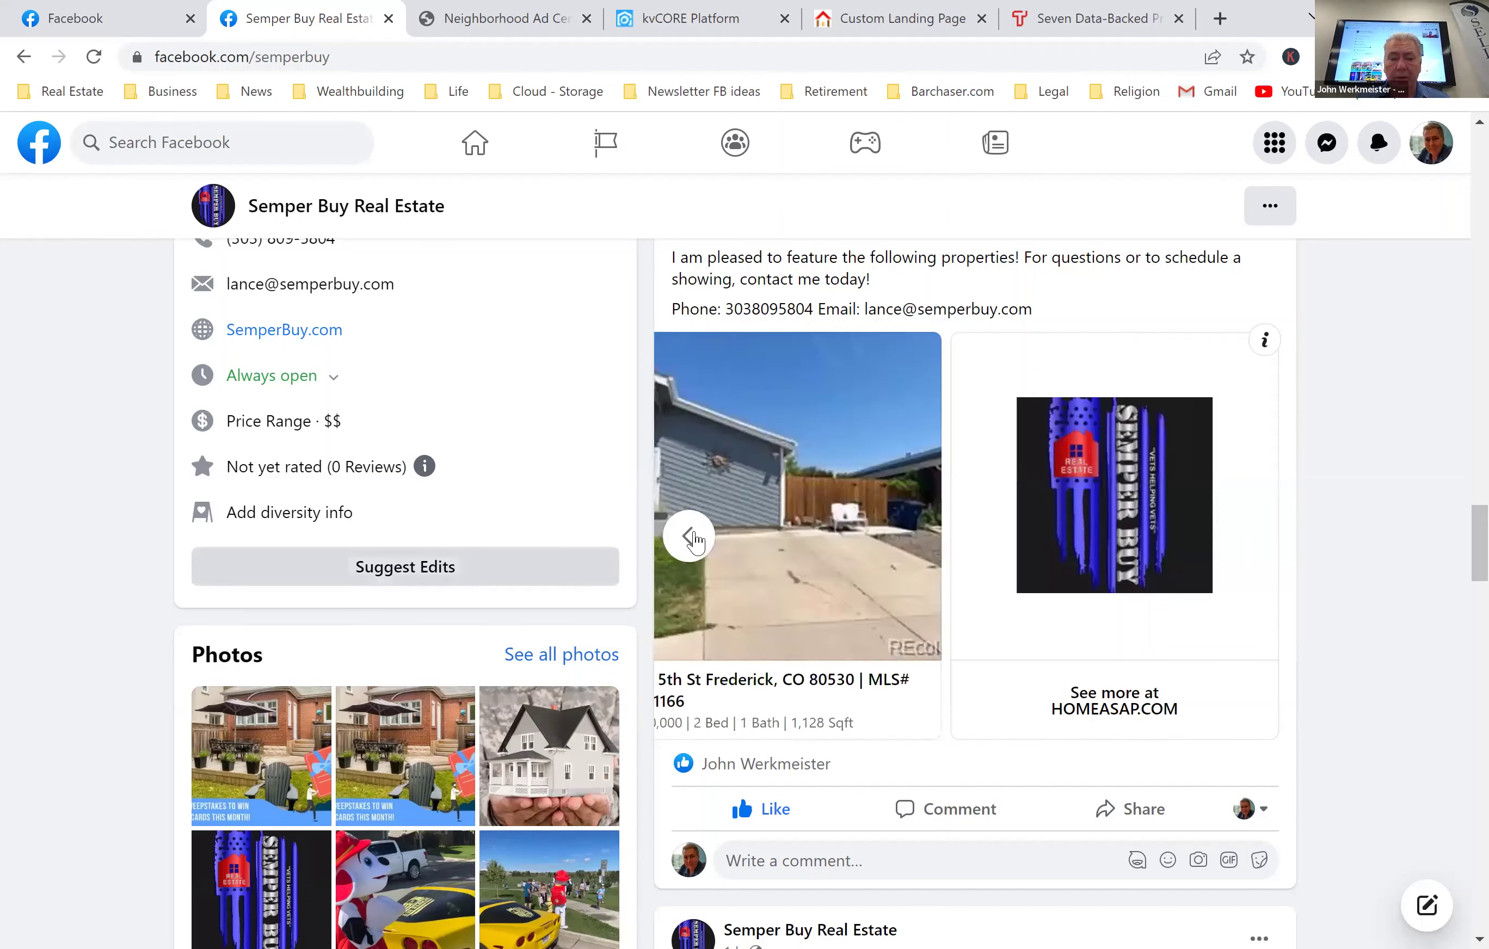
{"action": "left_click", "coordinate": [689, 537]}
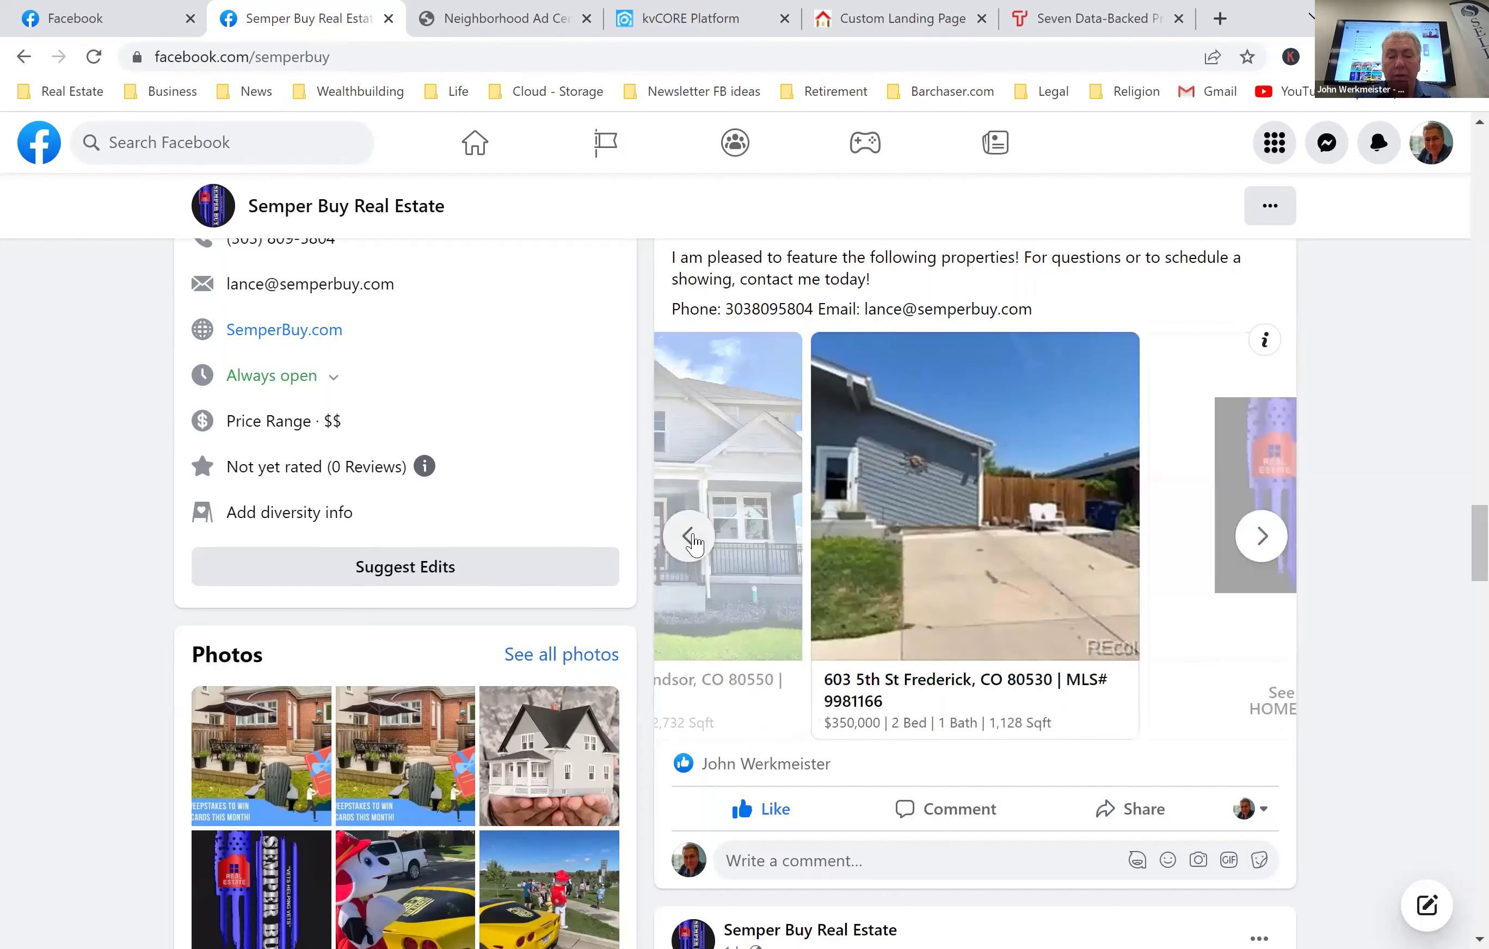
{"action": "left_click", "coordinate": [690, 536]}
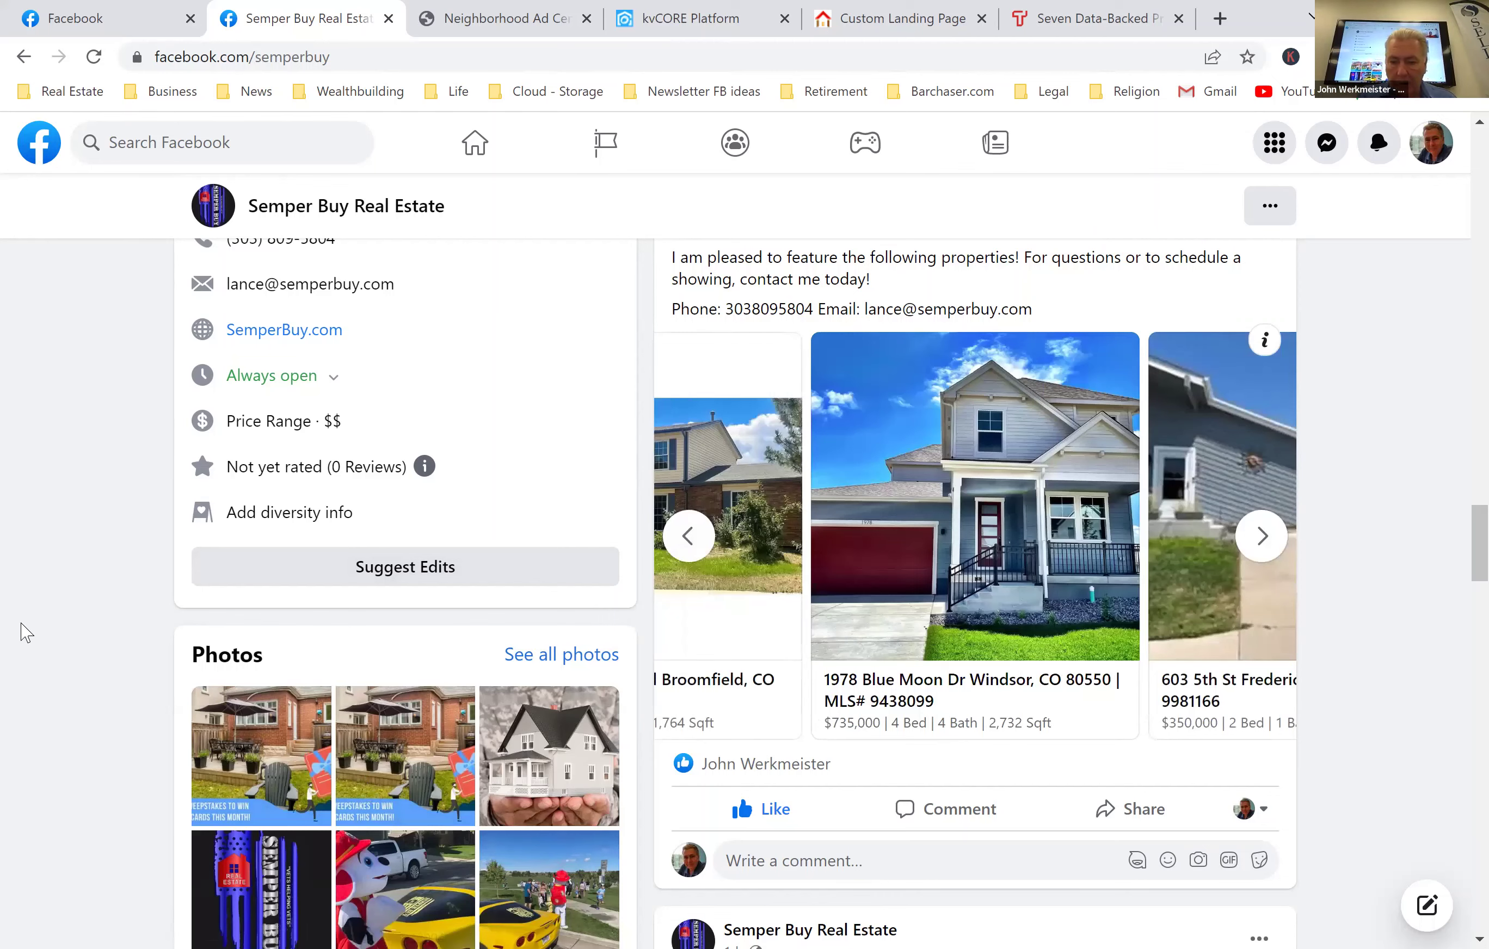
Find the Wildcat Rush fundraiser post on the Semper Buy page and open its photo of the mascot behind the yellow car.
{"action": "scroll", "coordinate": [25, 631], "scroll_direction": "down", "scroll_amount": 2}
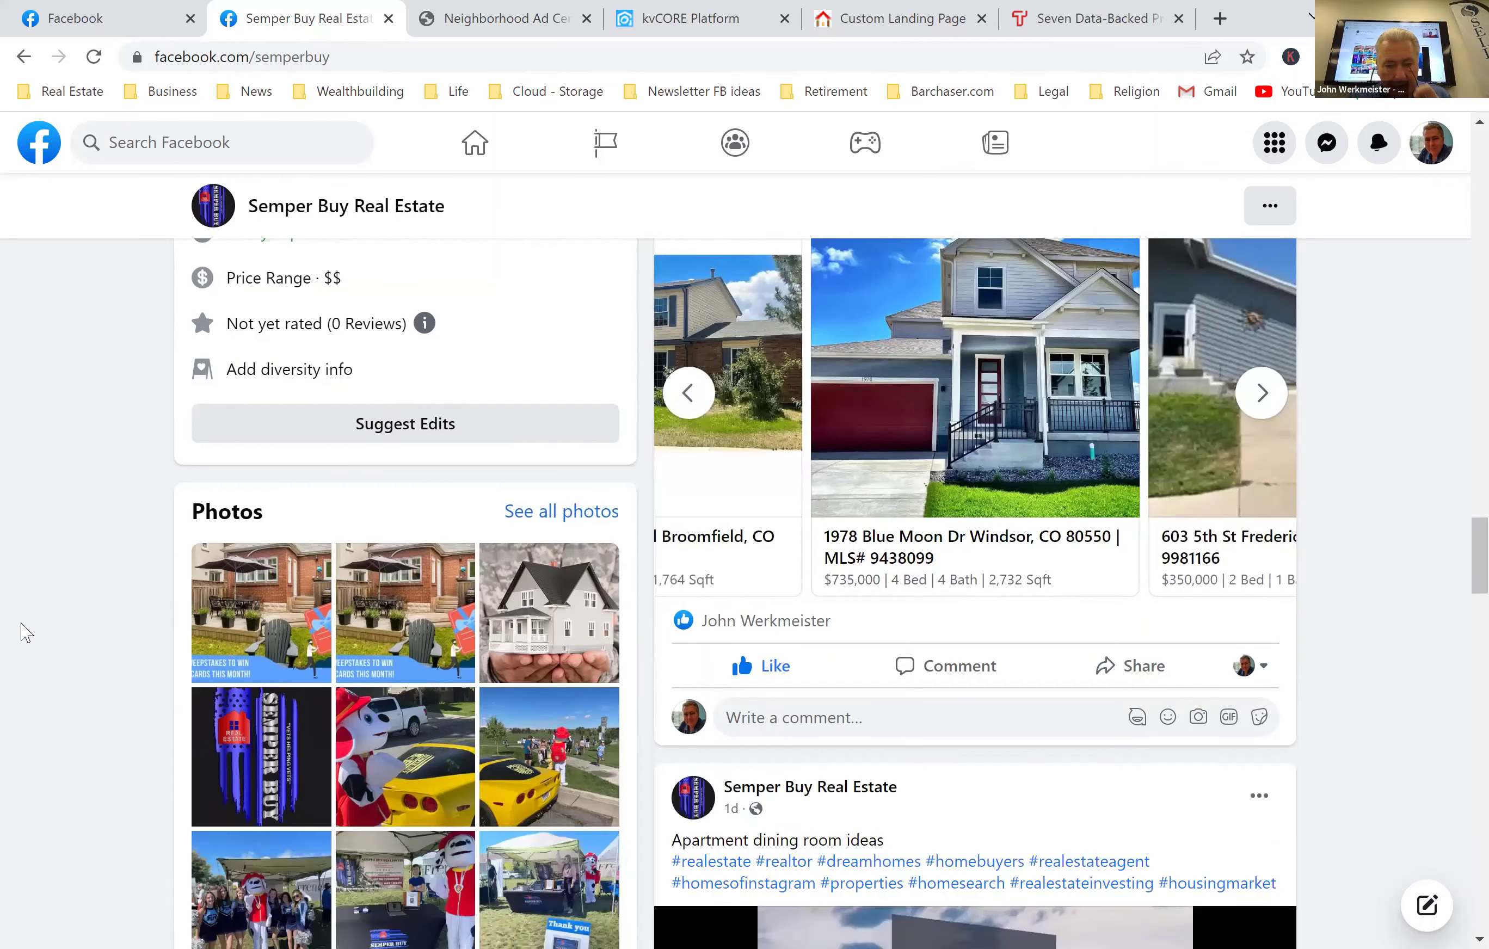
{"action": "scroll", "coordinate": [25, 632], "scroll_direction": "down", "scroll_amount": 8}
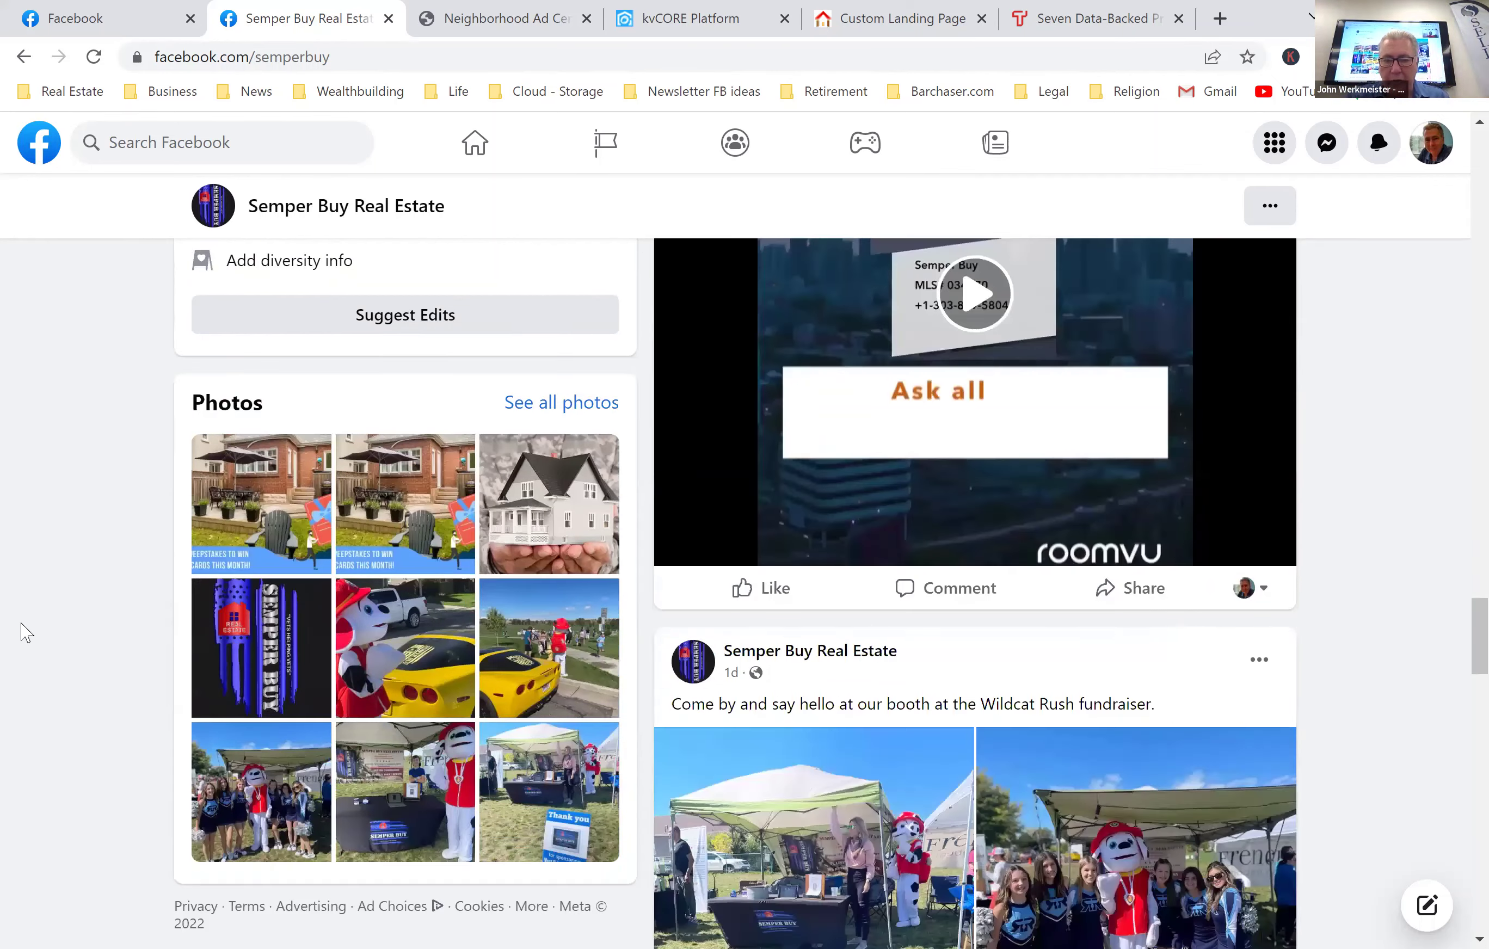
{"action": "scroll", "coordinate": [25, 631], "scroll_direction": "down", "scroll_amount": 4}
{"action": "scroll", "coordinate": [25, 631], "scroll_direction": "down", "scroll_amount": 2}
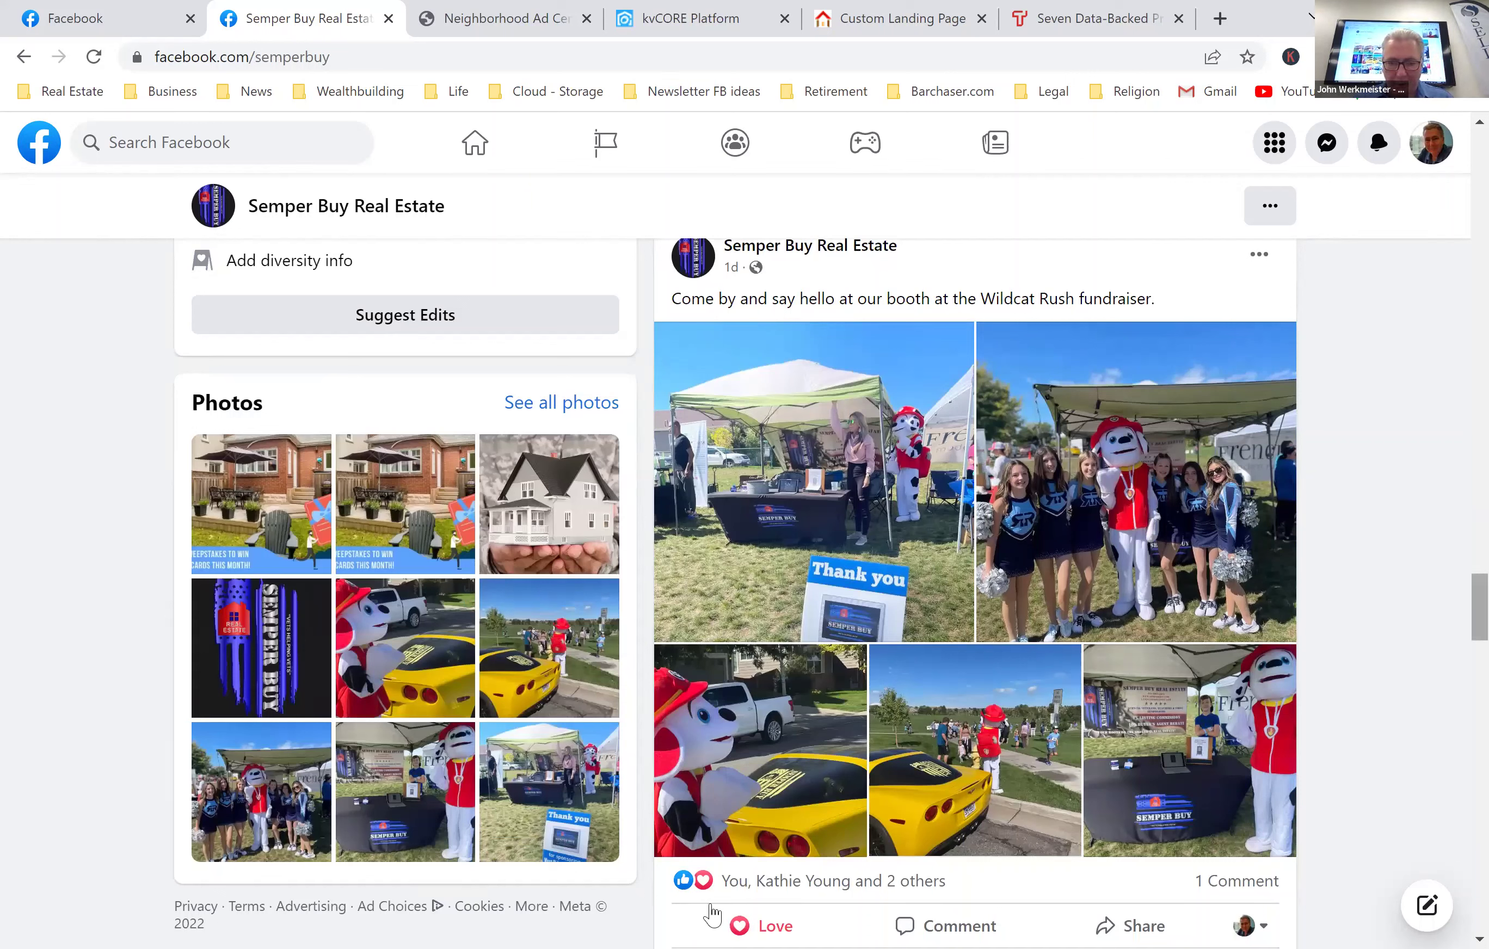
{"action": "left_click", "coordinate": [971, 749]}
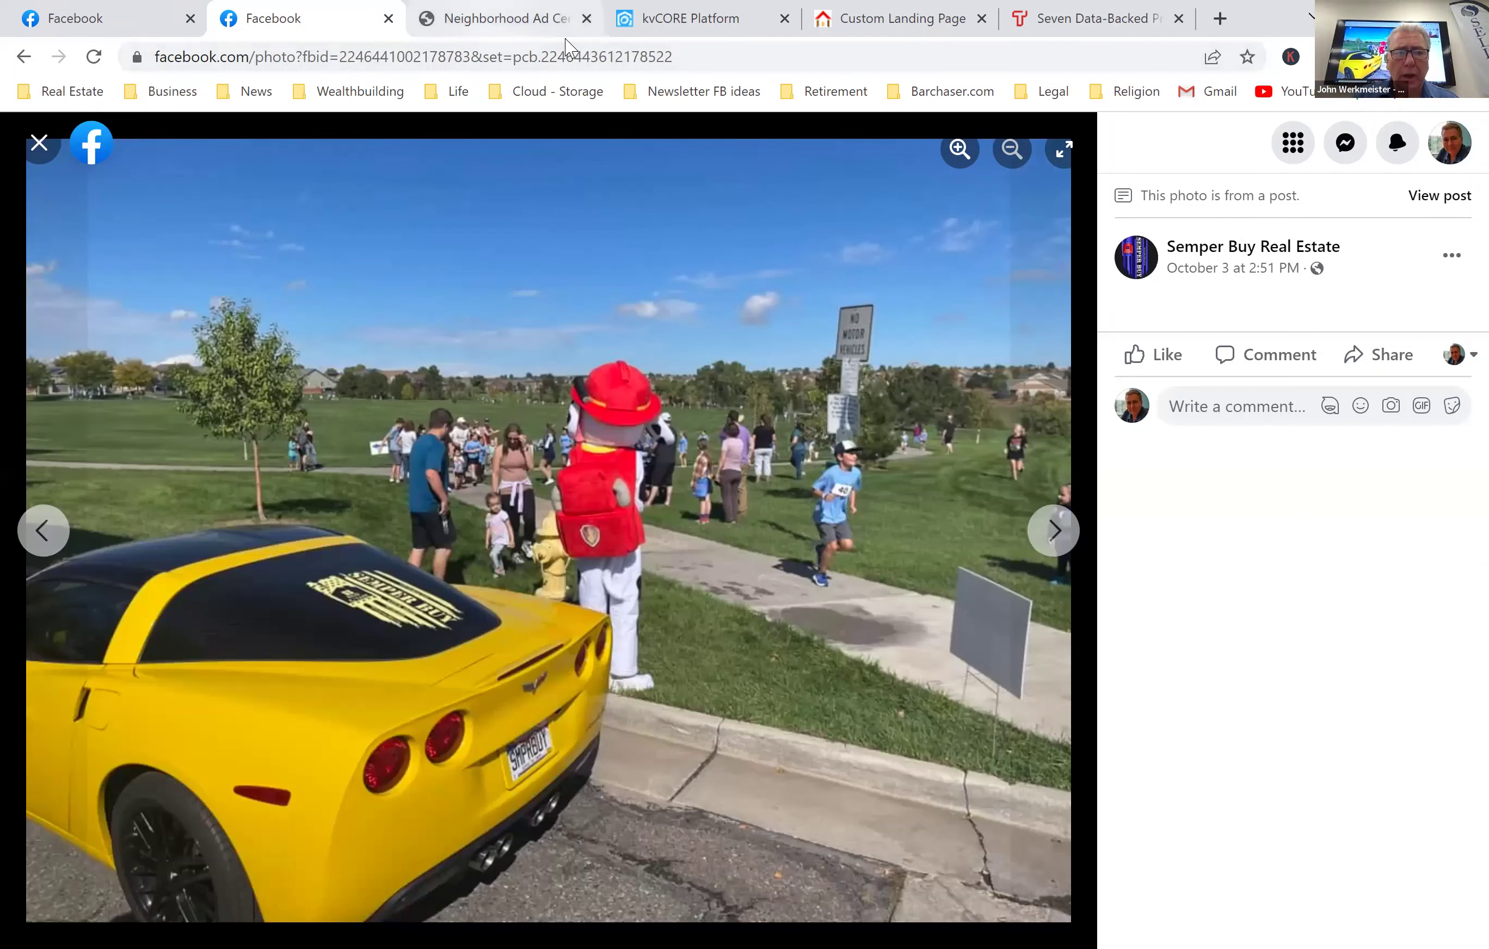
View the Nextdoor marketing report ad preview and the kvCORE Market Report squeeze page.
{"action": "left_click", "coordinate": [507, 19]}
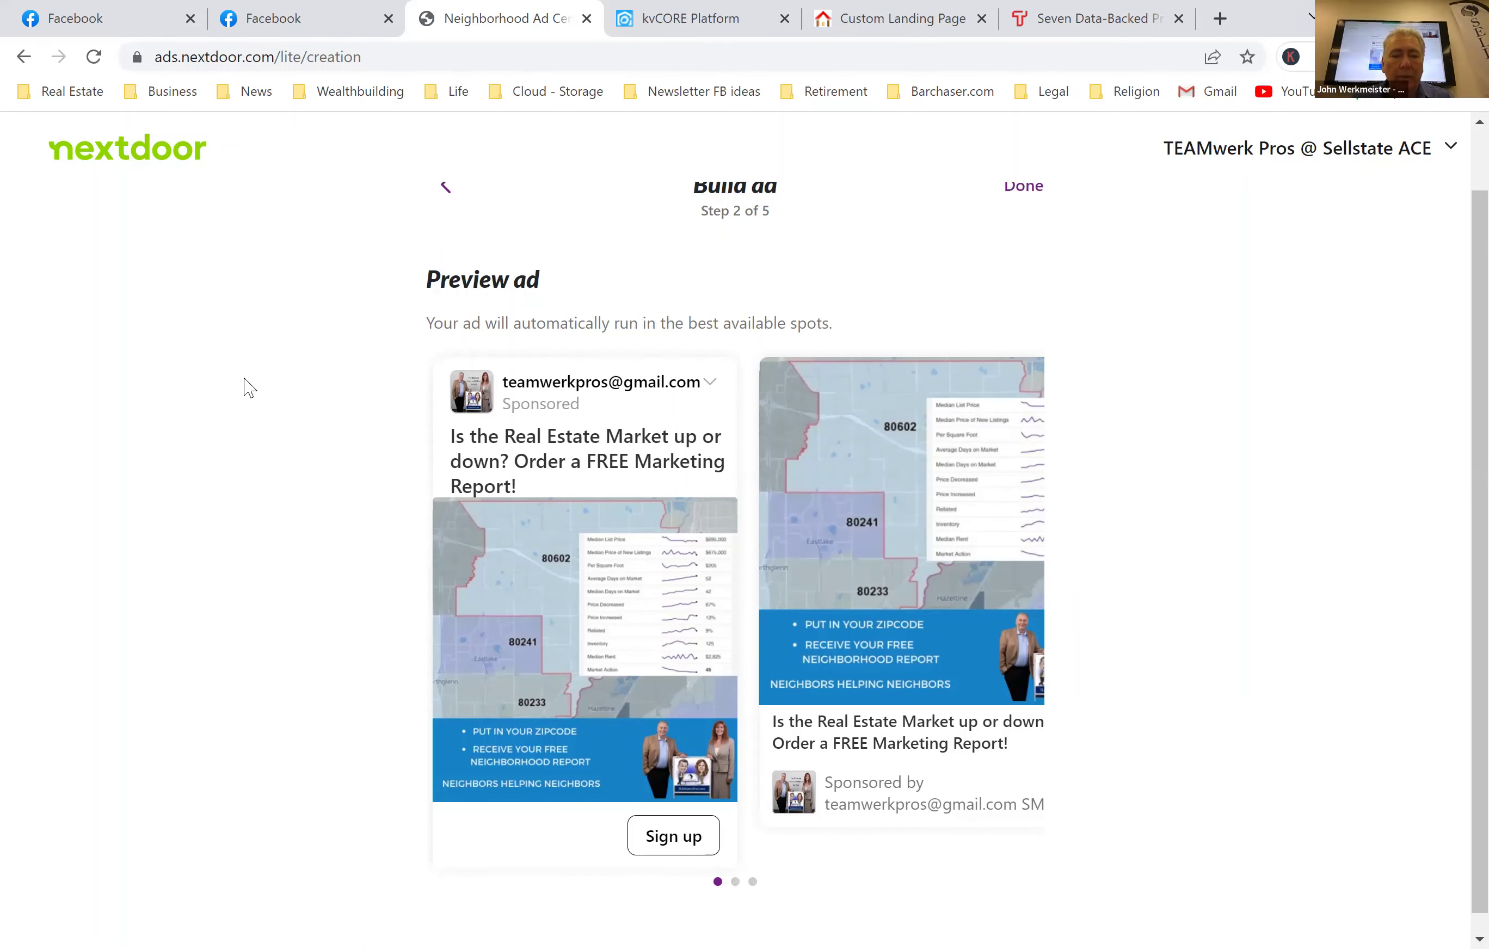
{"action": "left_click", "coordinate": [627, 25]}
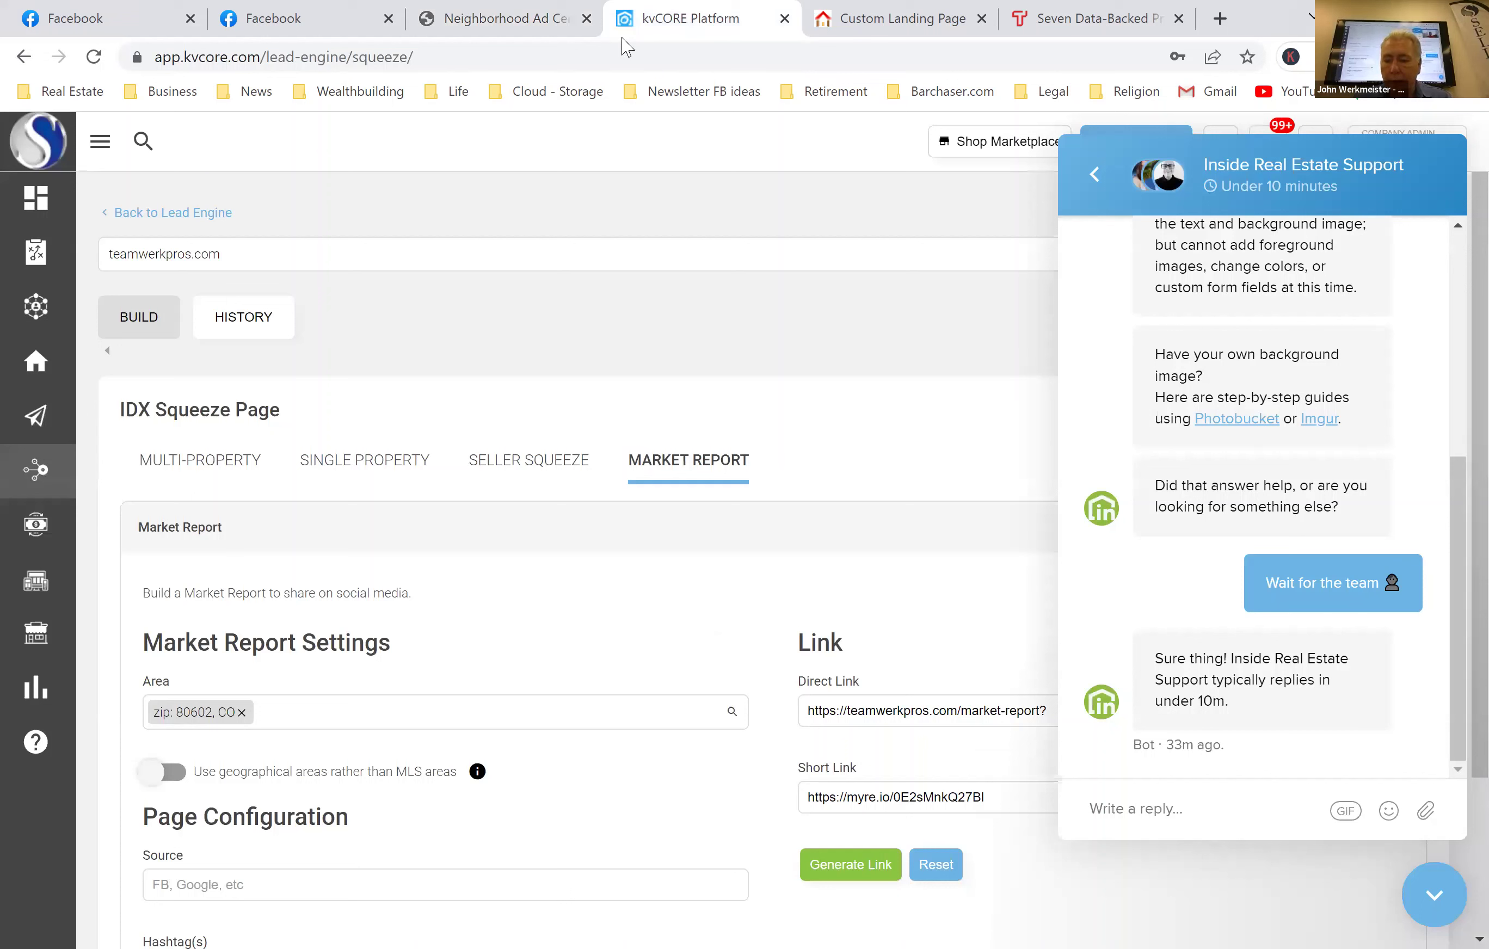
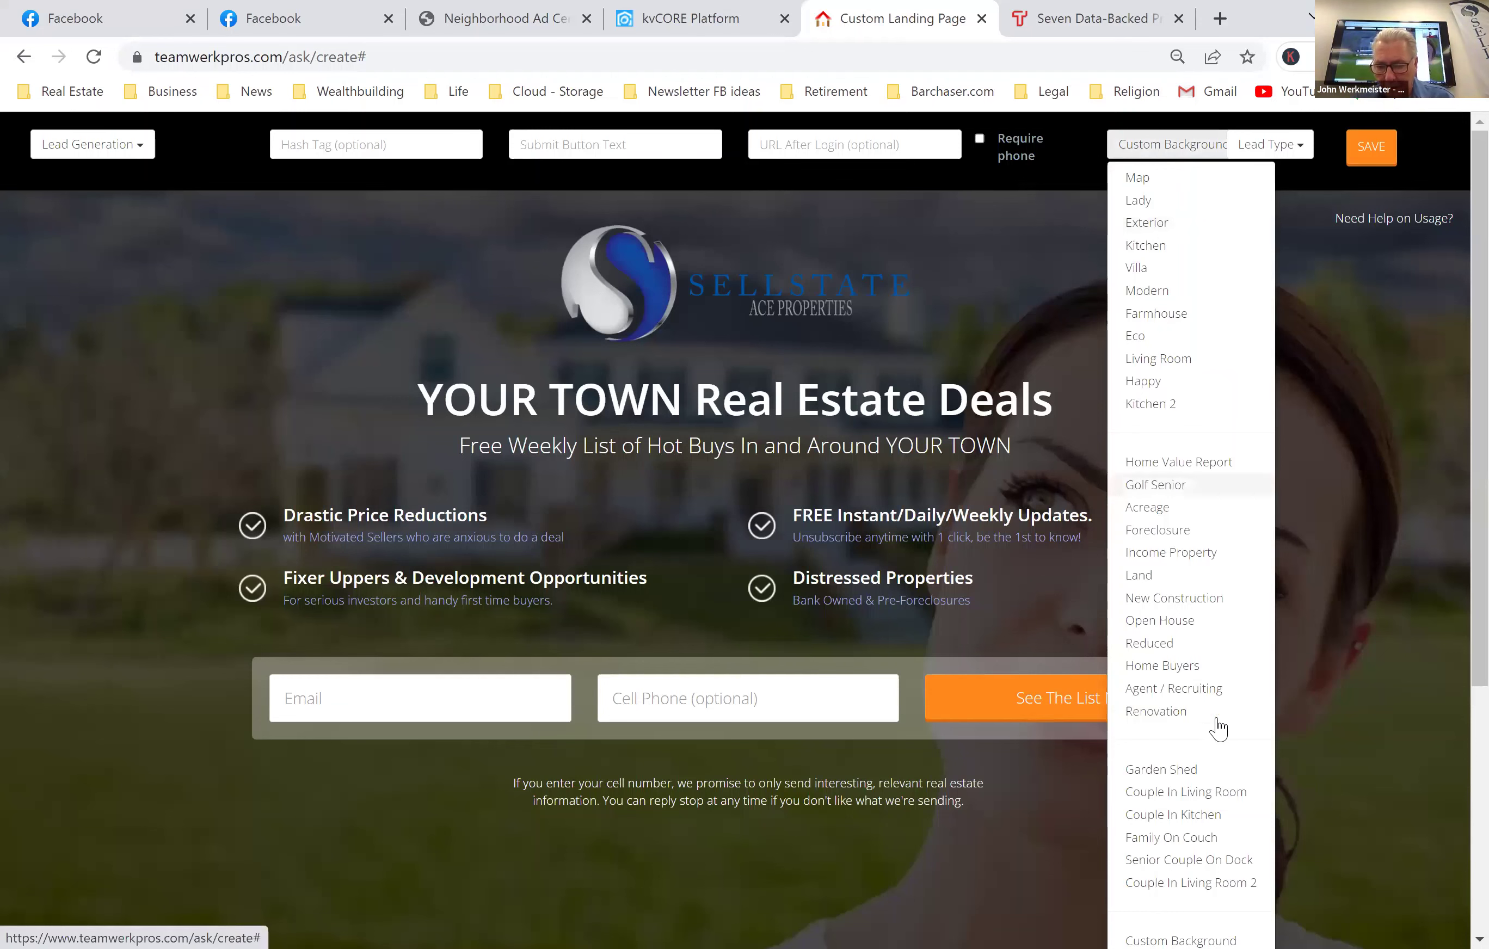
Choose Custom Background for the landing page to bring up the background image URL entry.
{"action": "scroll", "coordinate": [1192, 728], "scroll_direction": "down", "scroll_amount": 3}
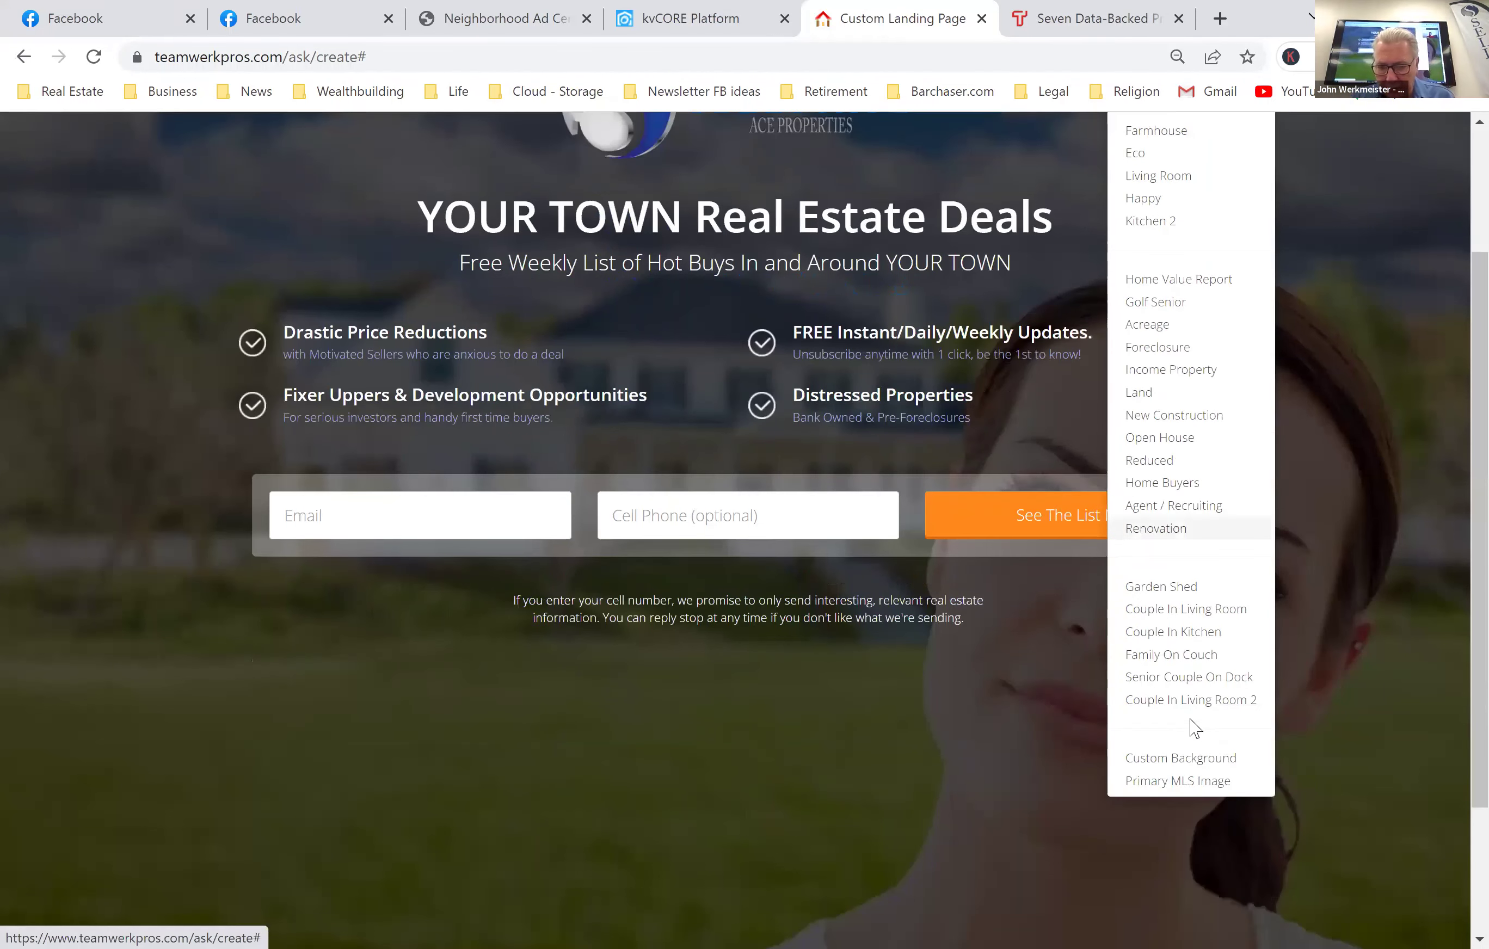
{"action": "left_click", "coordinate": [1182, 759]}
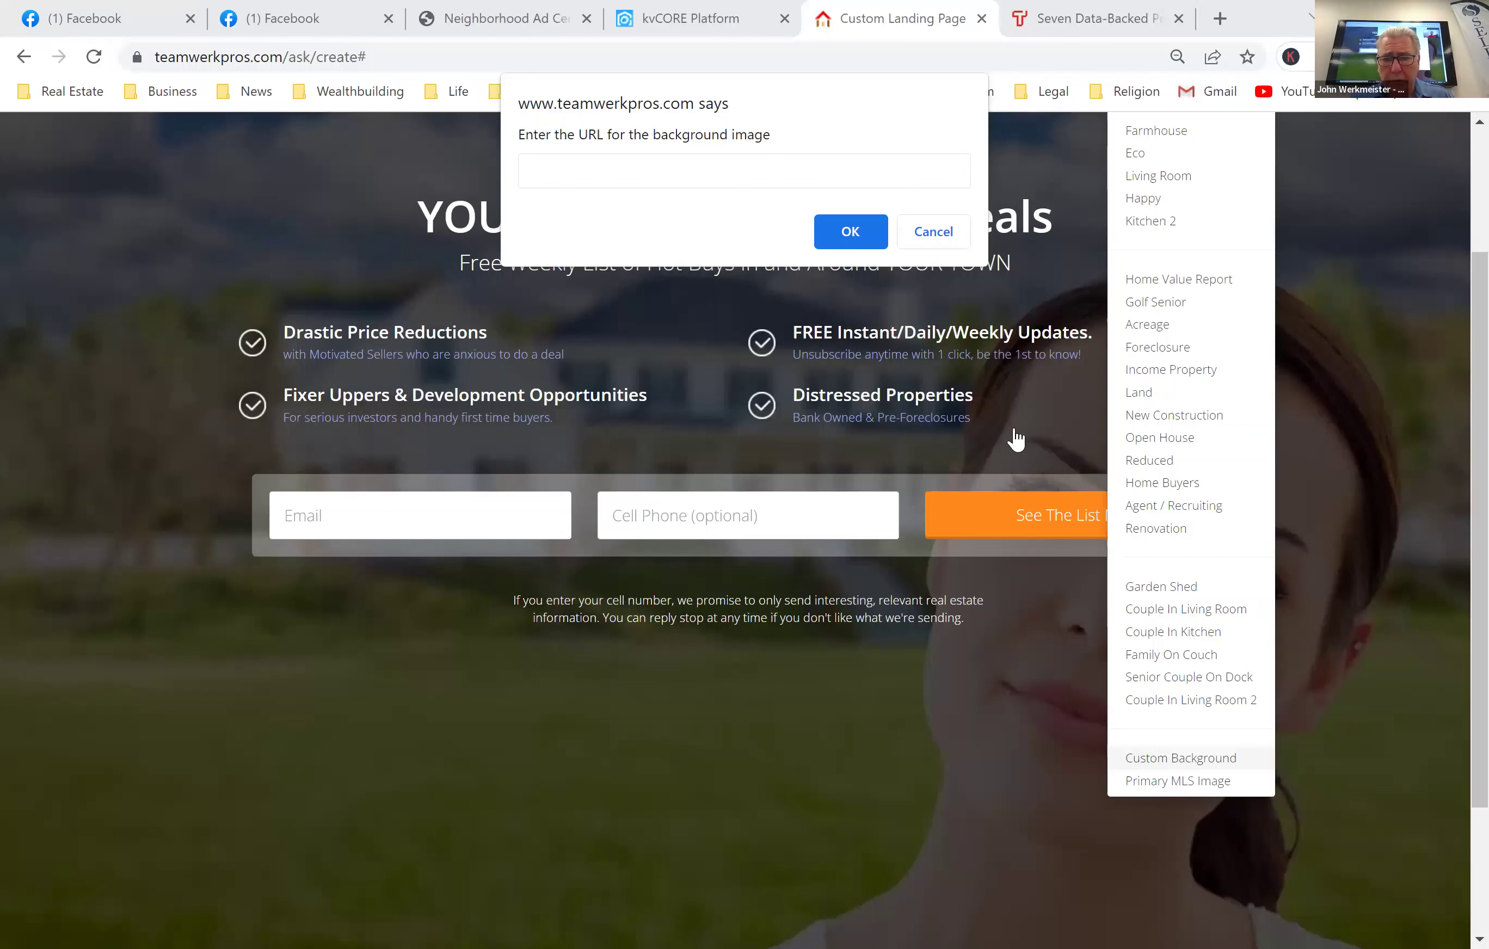
{"action": "left_click", "coordinate": [1006, 337]}
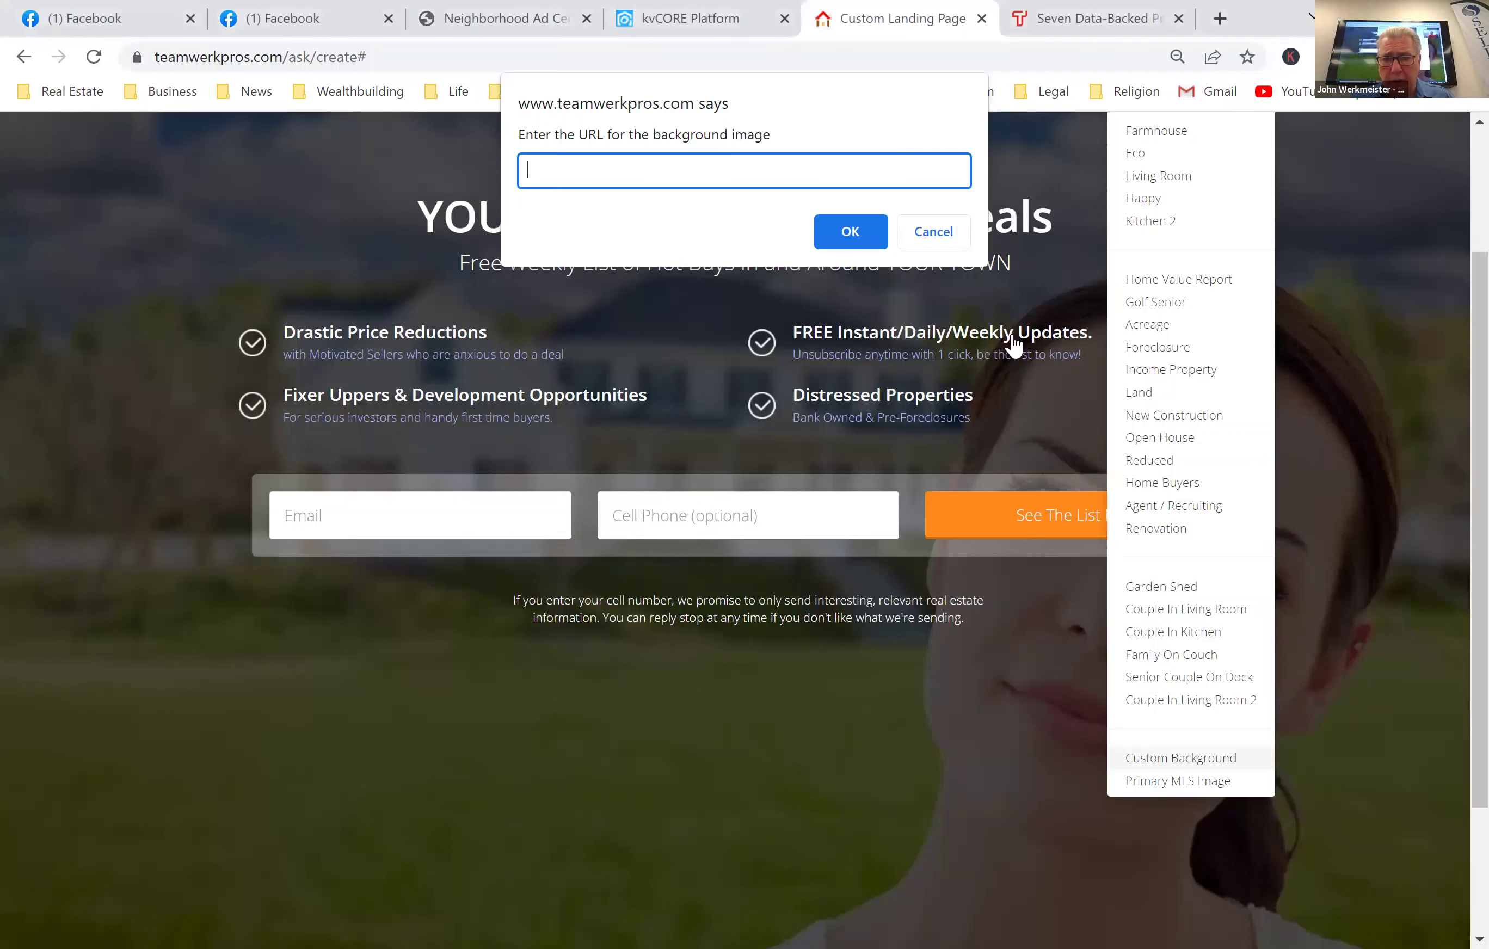
Switch to the Trends marketing predictions article and review its direct mail slides, going back to slide 13 and forward to slide 16.
{"action": "left_click", "coordinate": [1106, 37]}
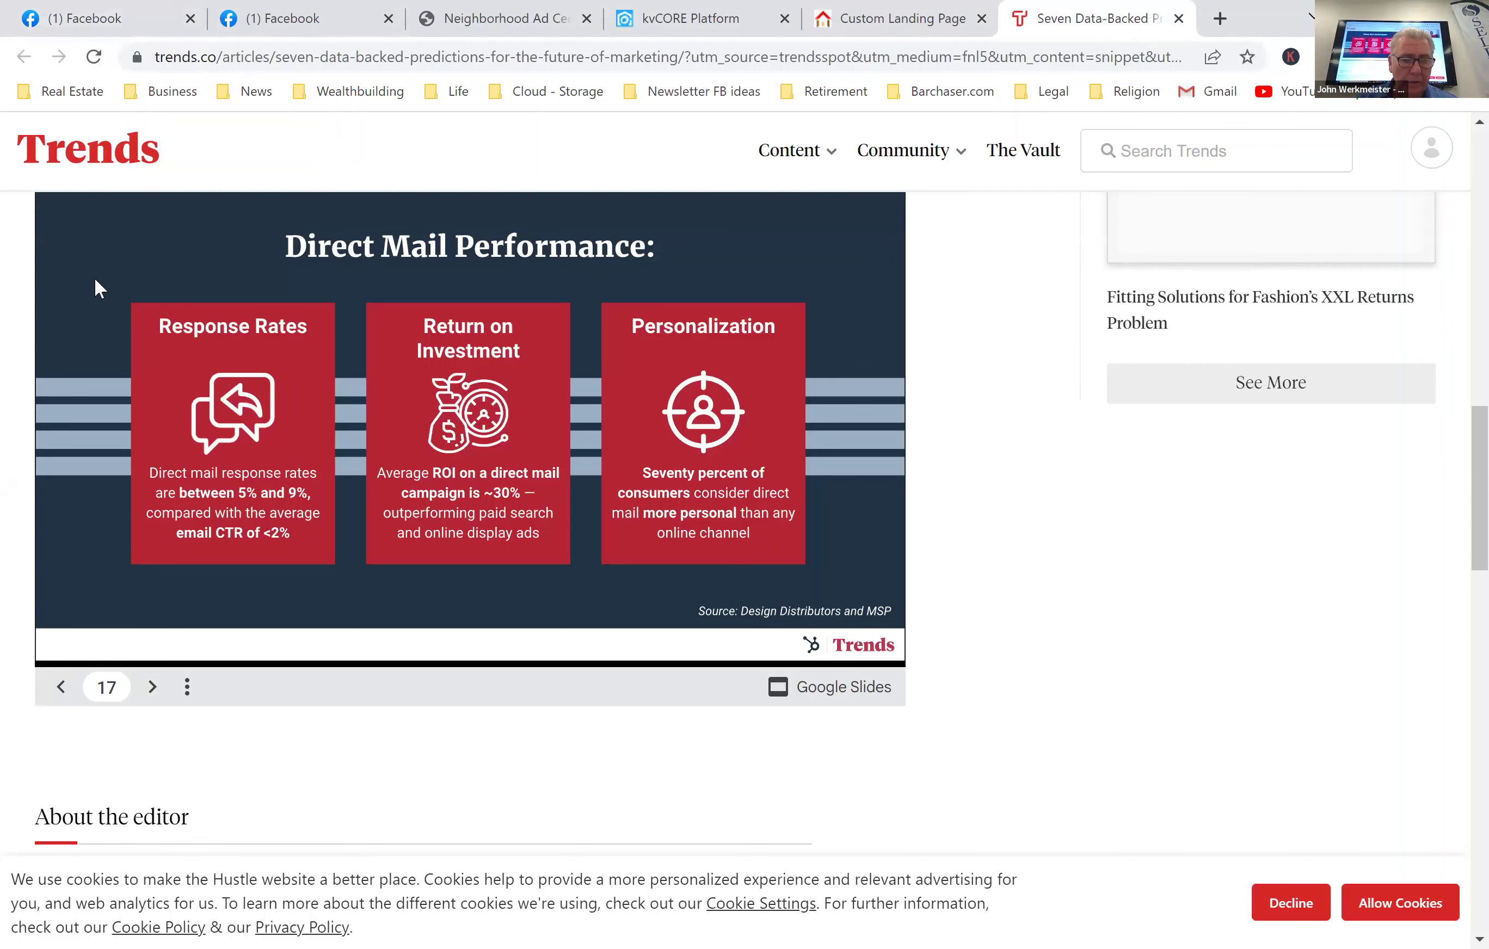
{"action": "left_click", "coordinate": [62, 687]}
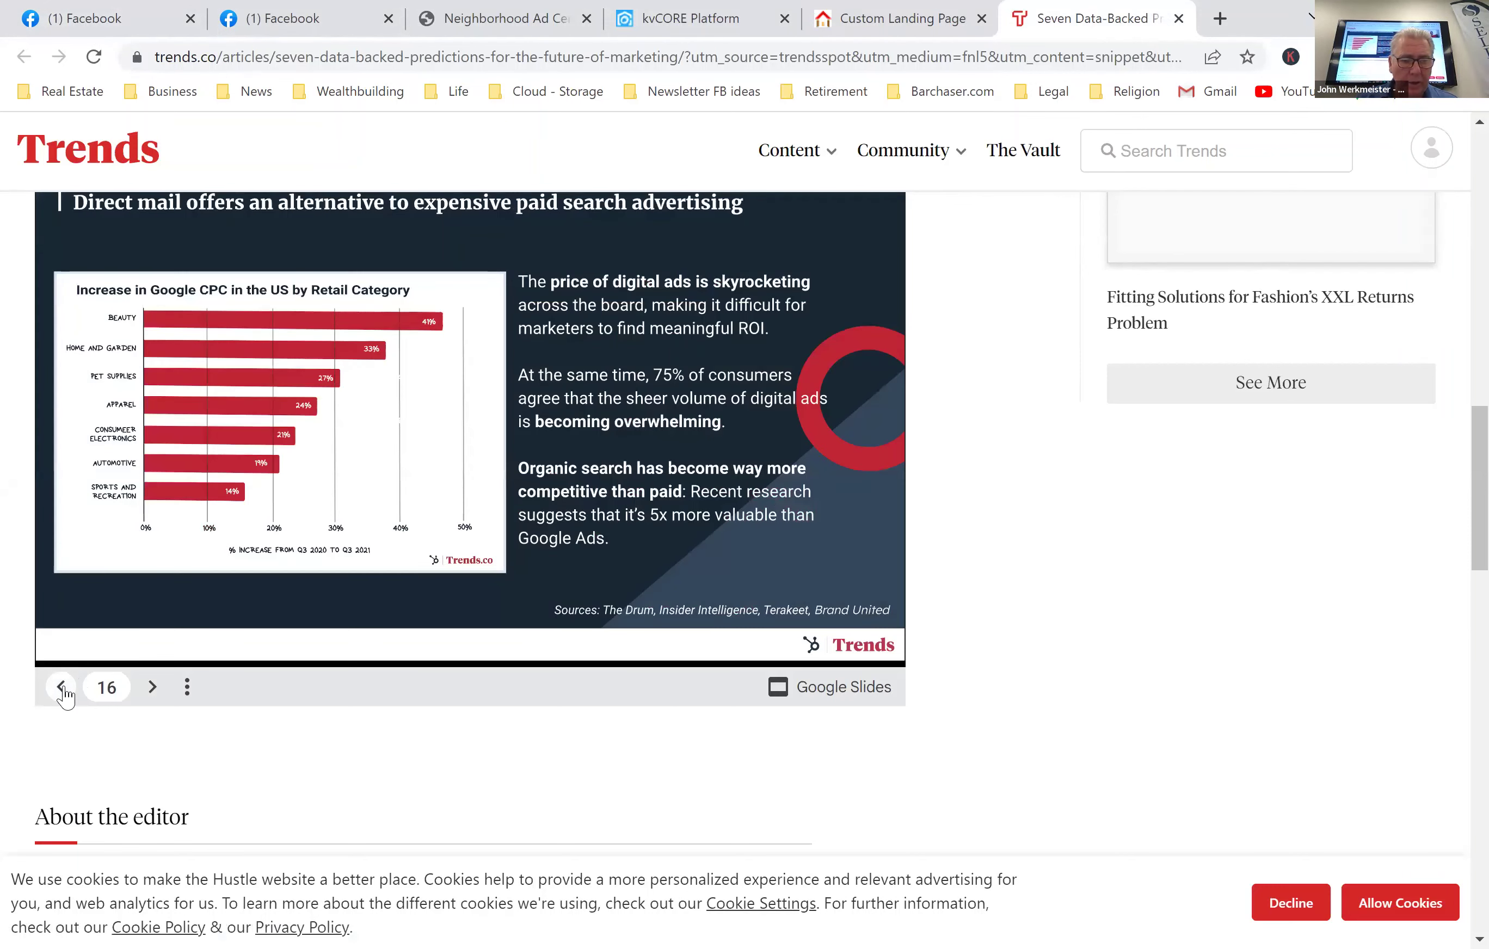
{"action": "left_click", "coordinate": [62, 687]}
{"action": "left_click", "coordinate": [62, 687]}
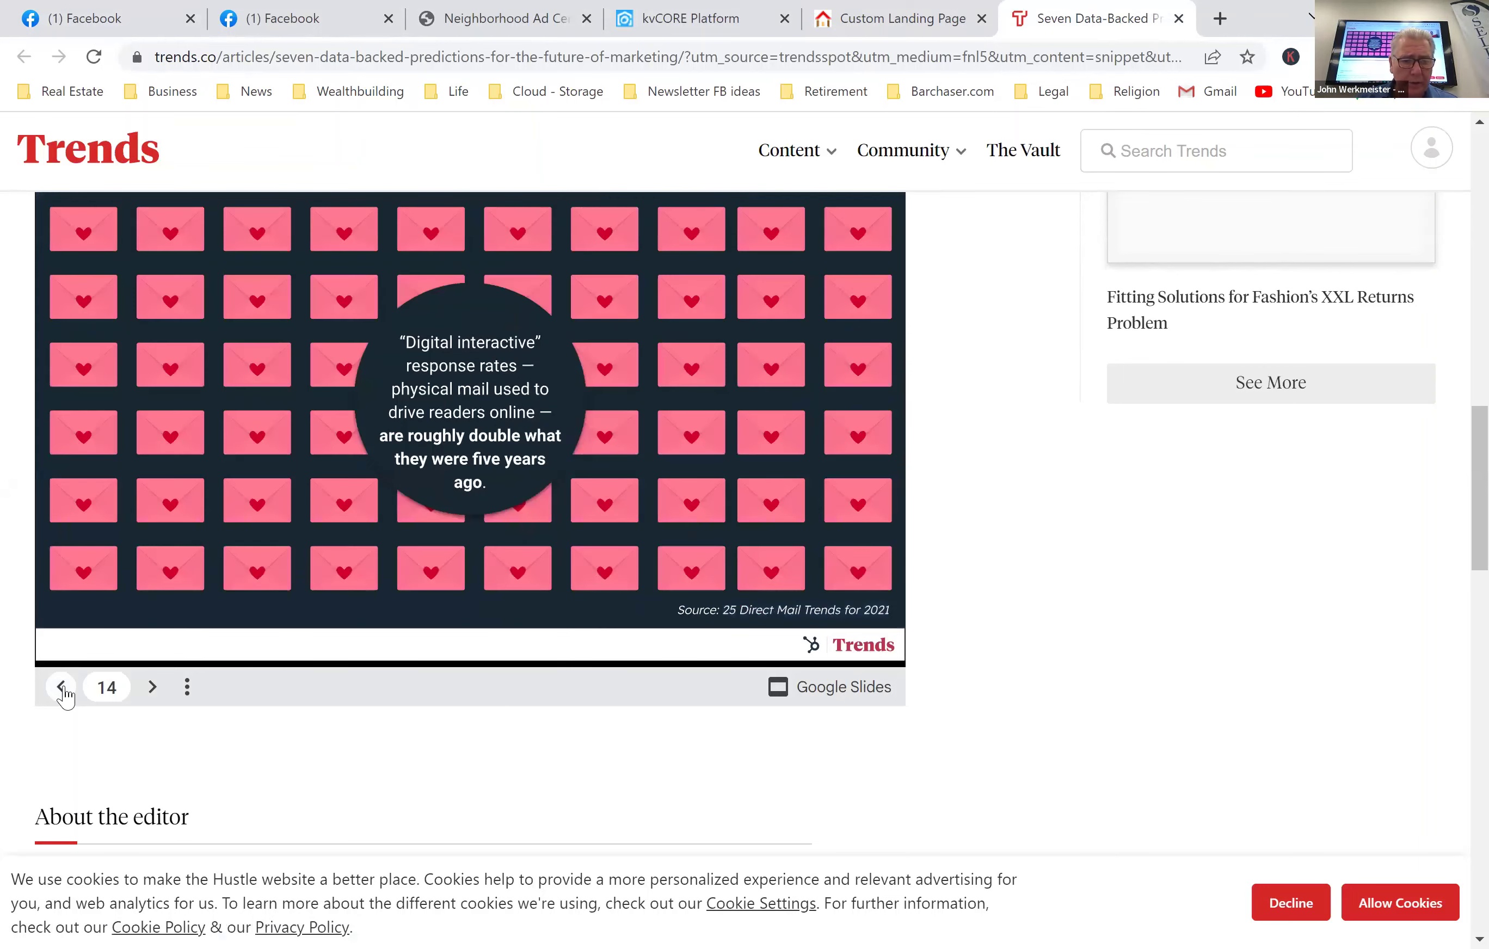
{"action": "left_click", "coordinate": [62, 687]}
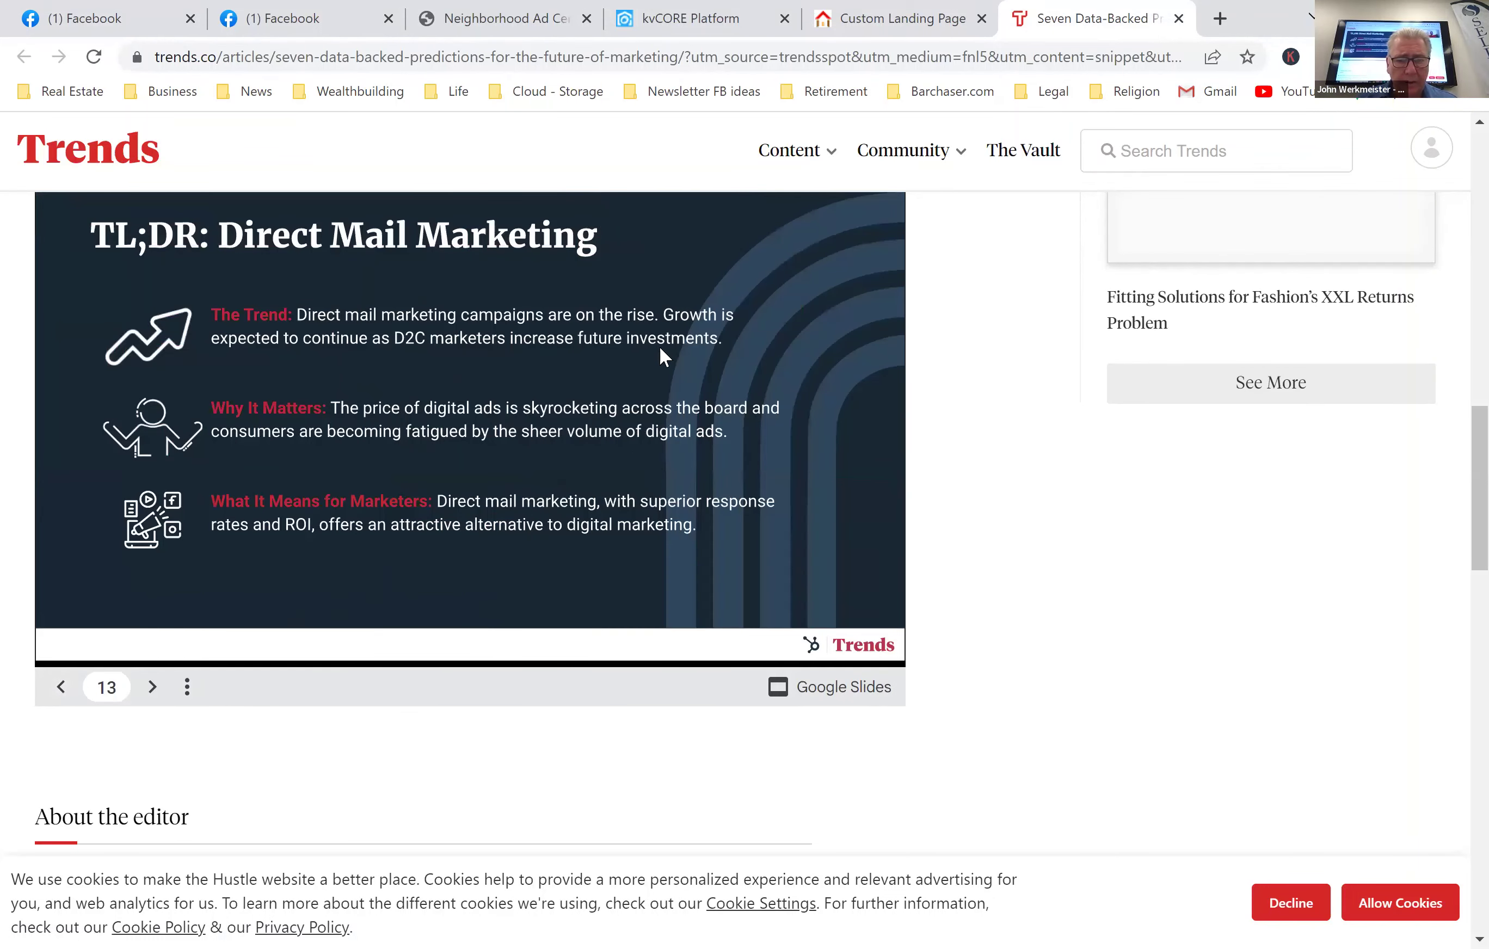
{"action": "left_click", "coordinate": [152, 687]}
{"action": "left_click", "coordinate": [152, 687]}
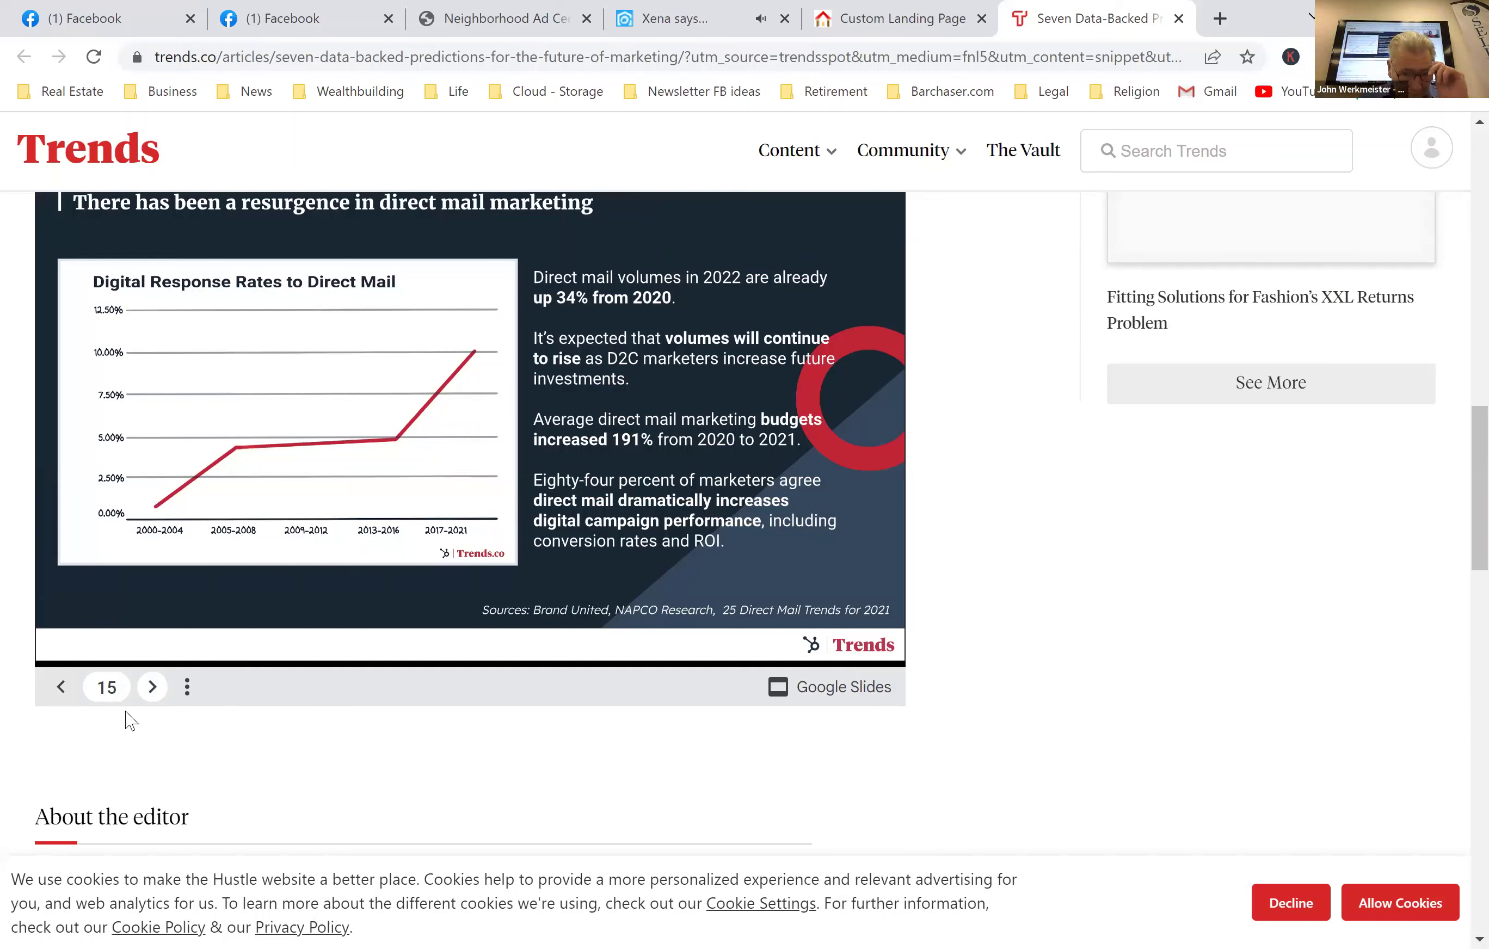
{"action": "left_click", "coordinate": [152, 687]}
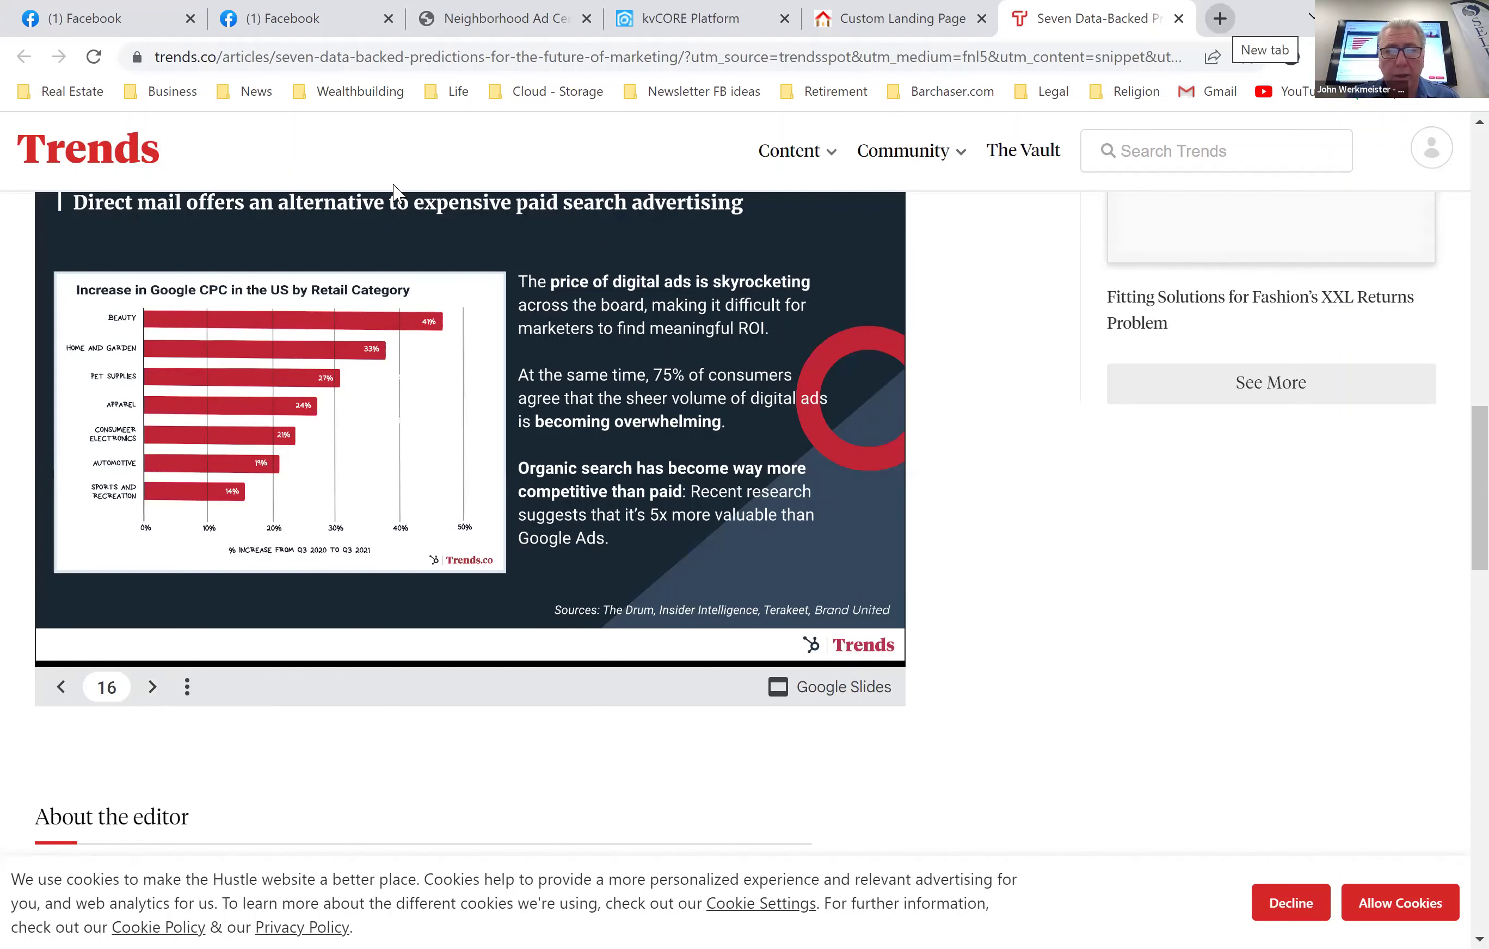
Log in to kvCORE in a new tab with the saved credentials and read the support chat down to its latest reply.
{"action": "key", "text": "ctrl+t"}
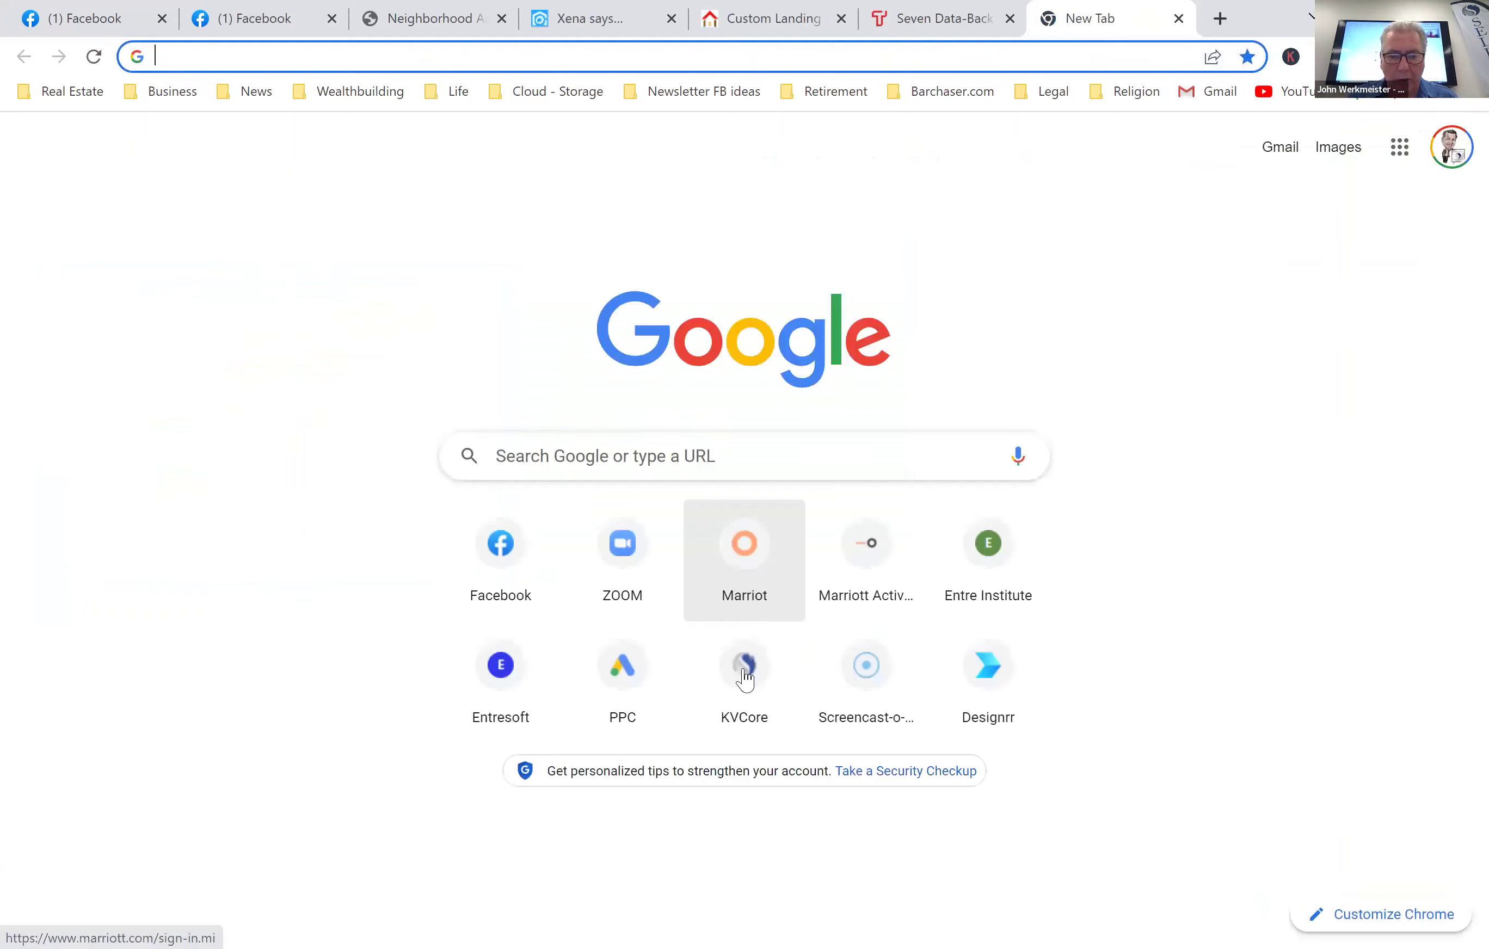
{"action": "left_click", "coordinate": [744, 675]}
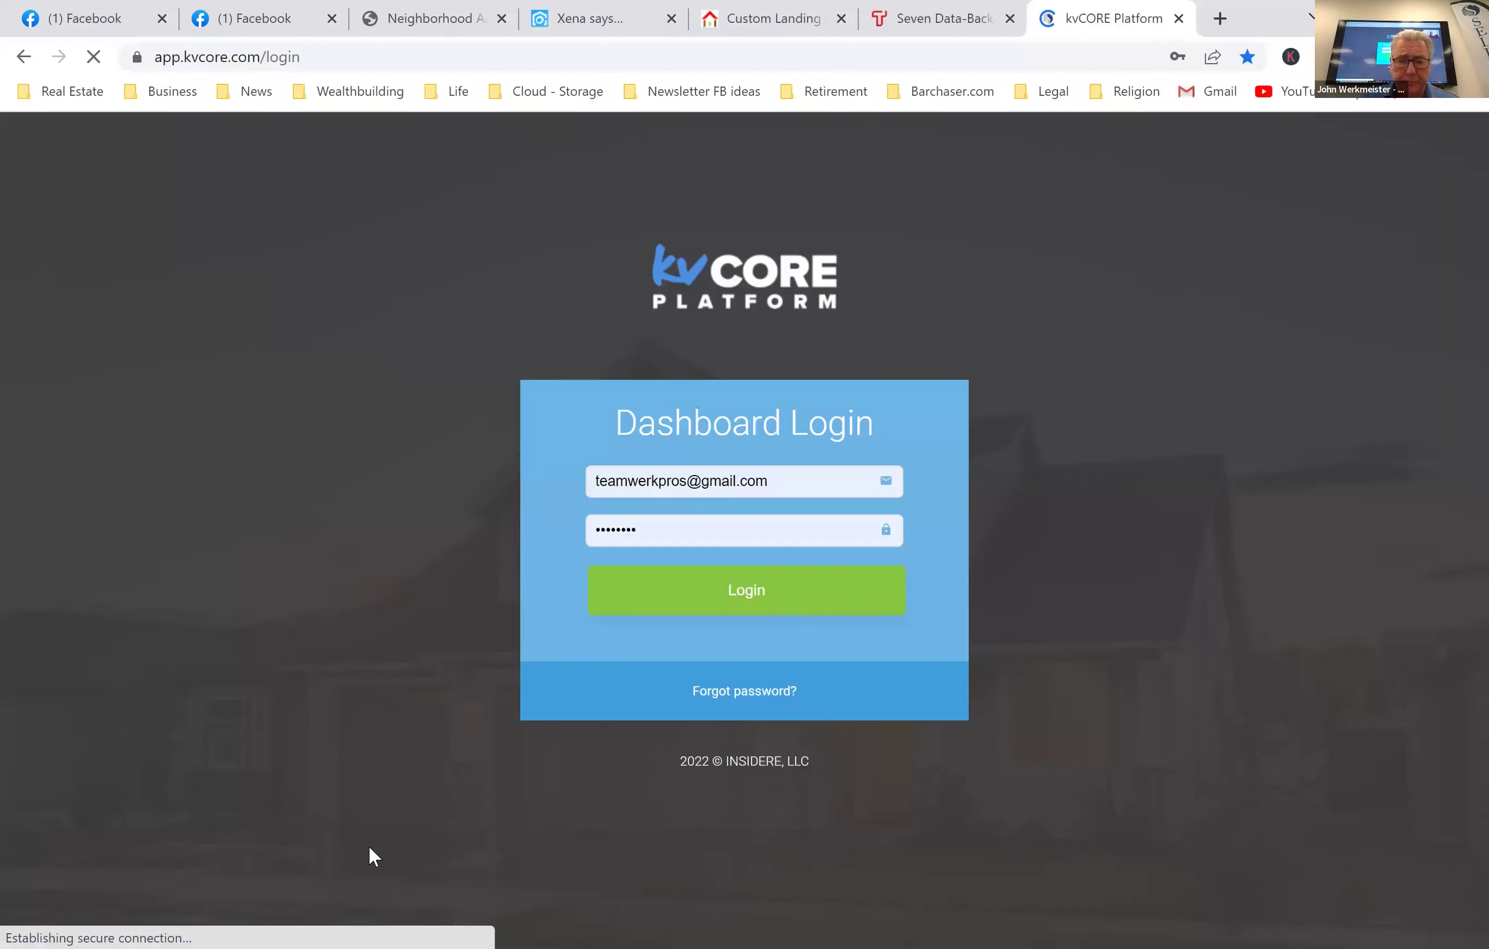
{"action": "left_click", "coordinate": [751, 597]}
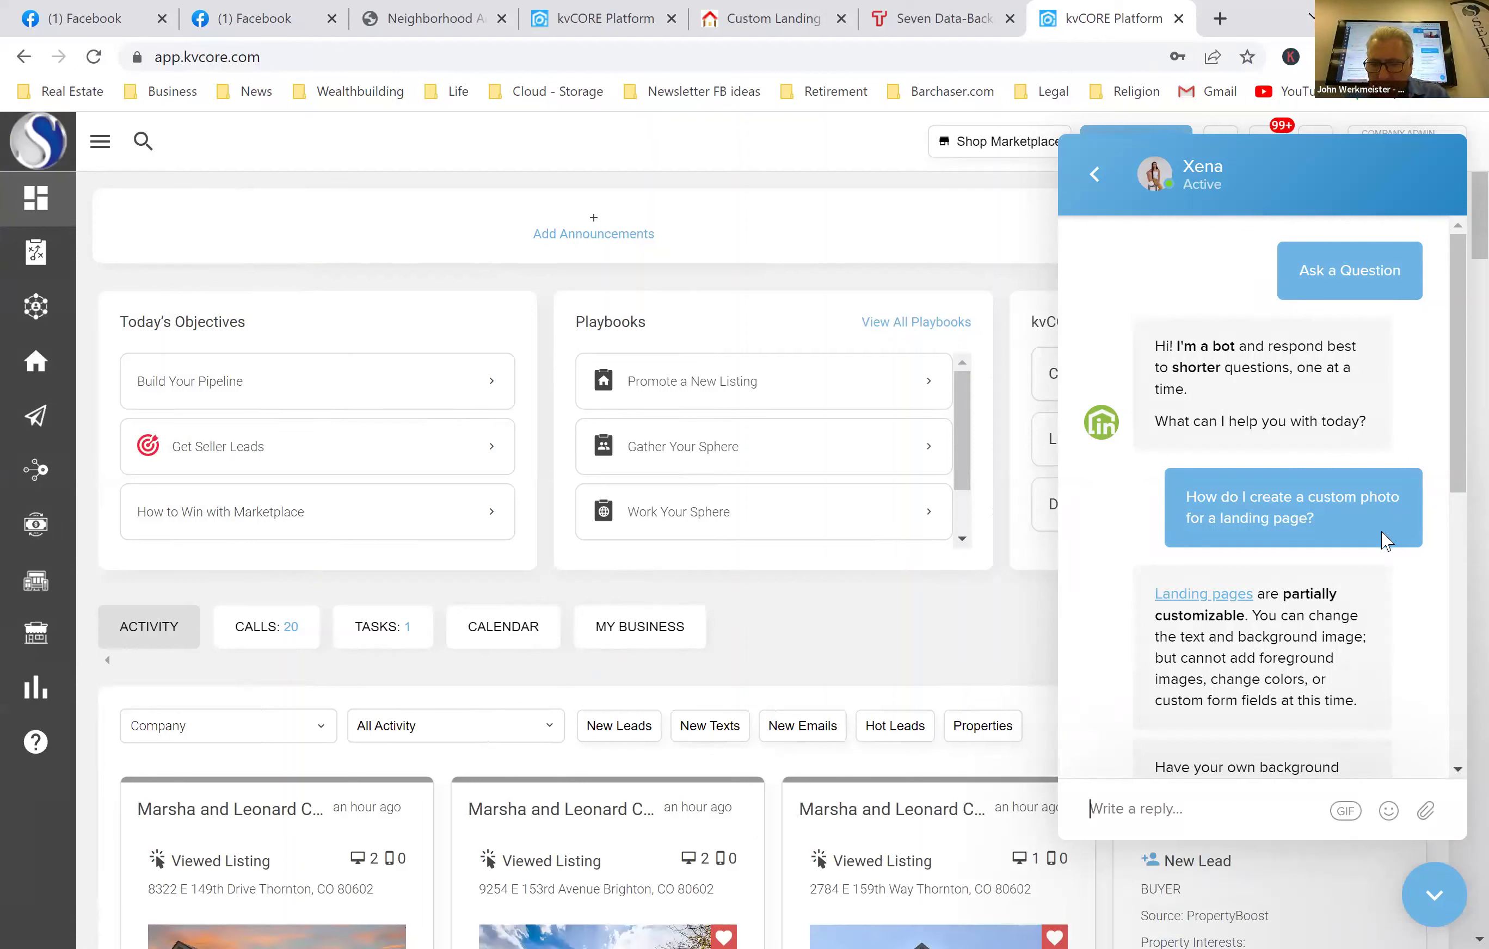
{"action": "left_click_drag", "start_coordinate": [1454, 450], "coordinate": [1454, 612]}
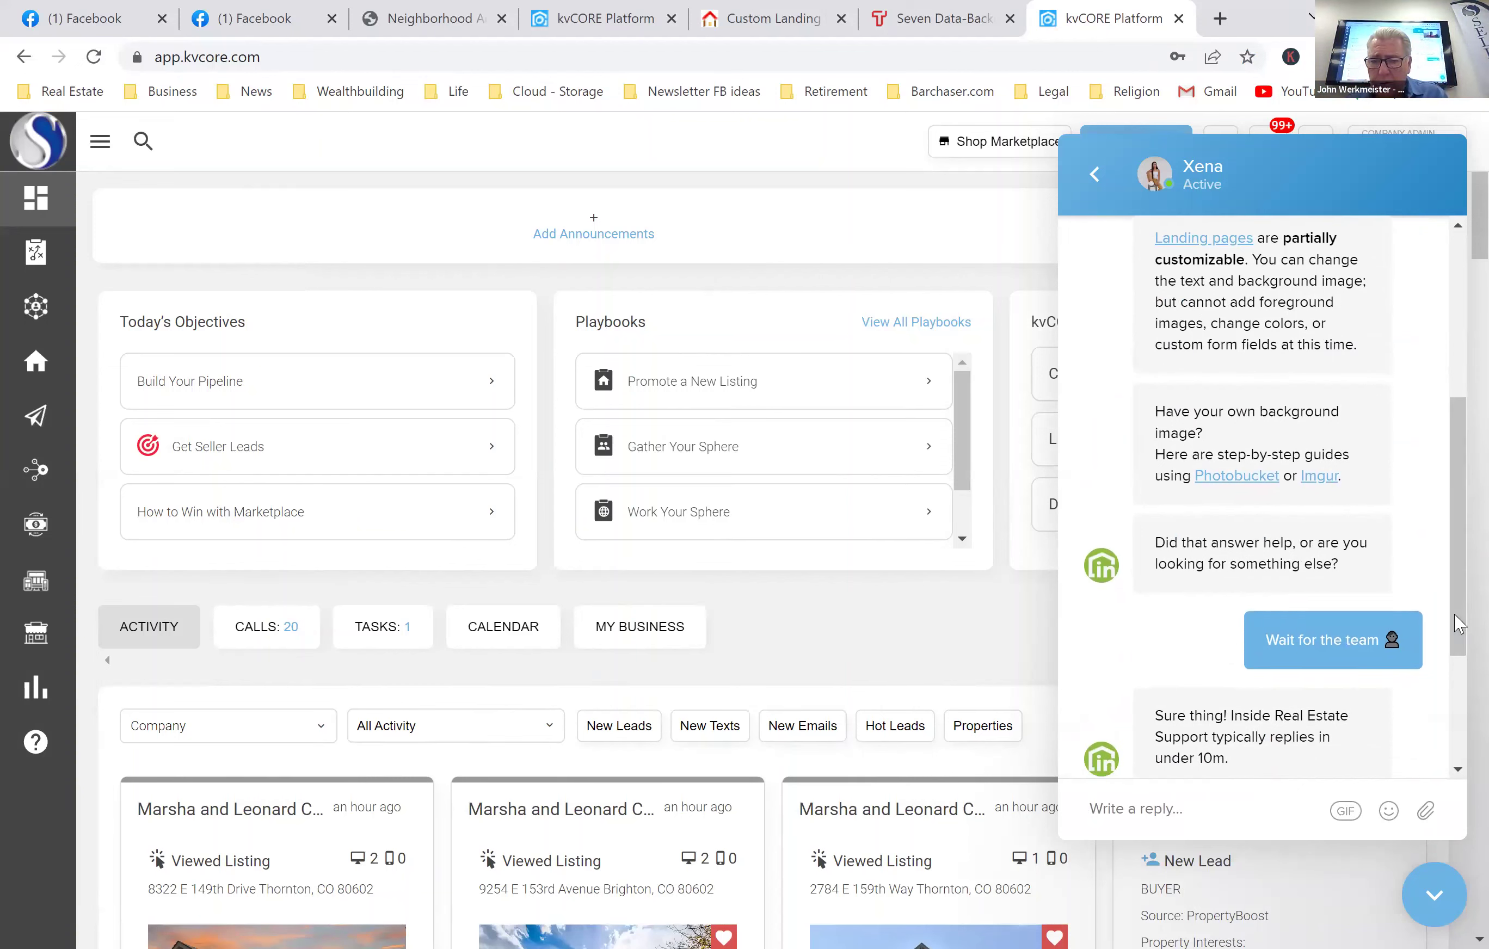
{"action": "left_click_drag", "start_coordinate": [1455, 572], "coordinate": [1454, 731]}
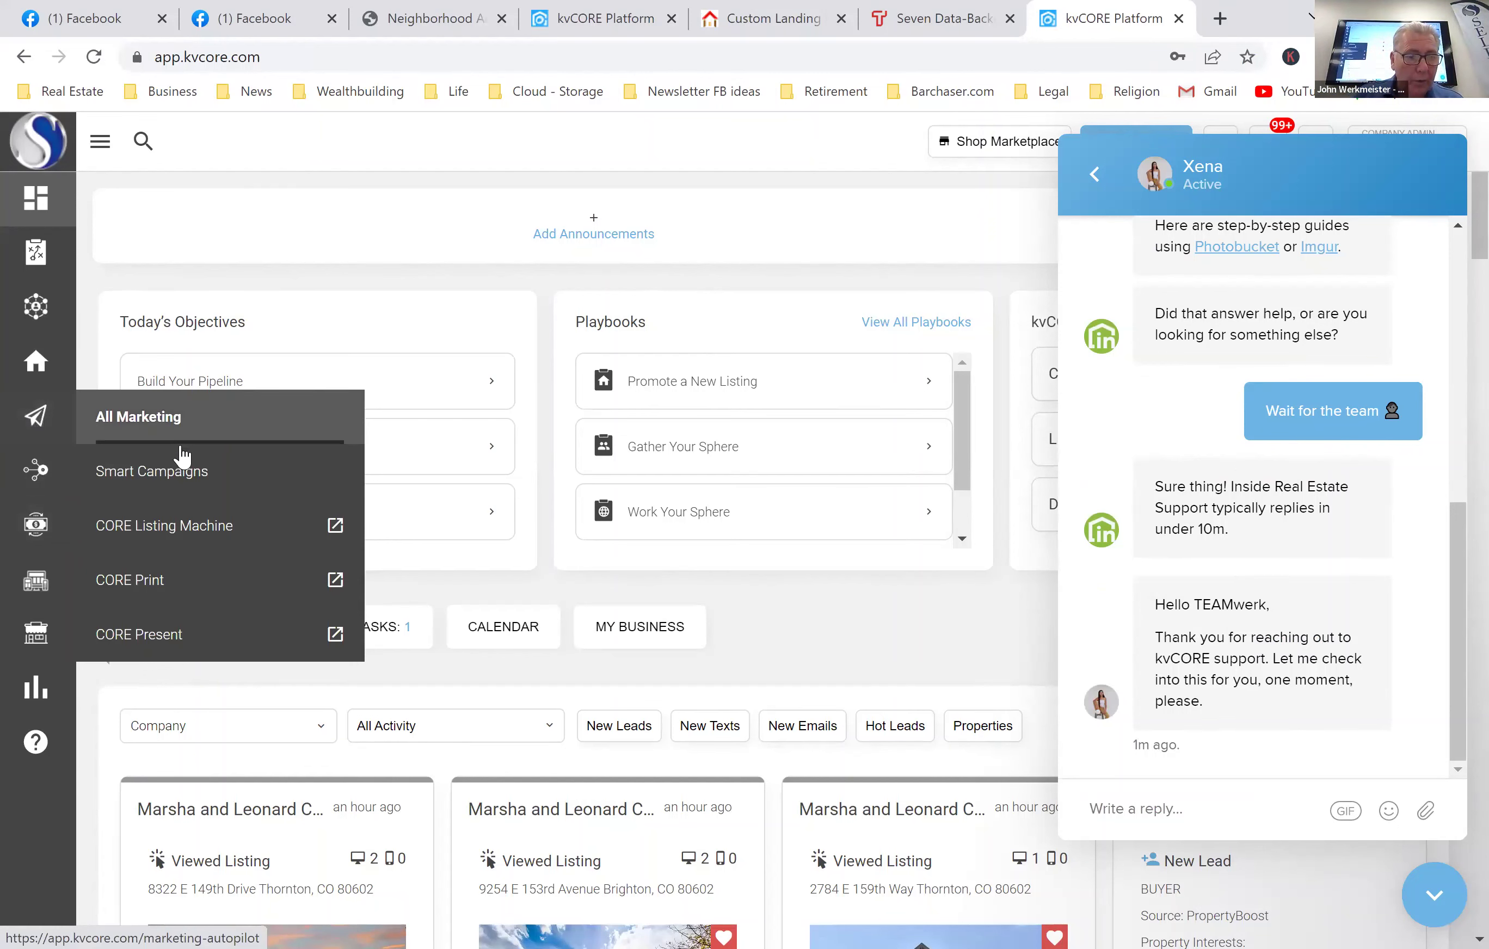
Open Smart Campaigns, show the campaigns for TEAMwerk Pros, and look over the My Campaigns list.
{"action": "left_click", "coordinate": [173, 480]}
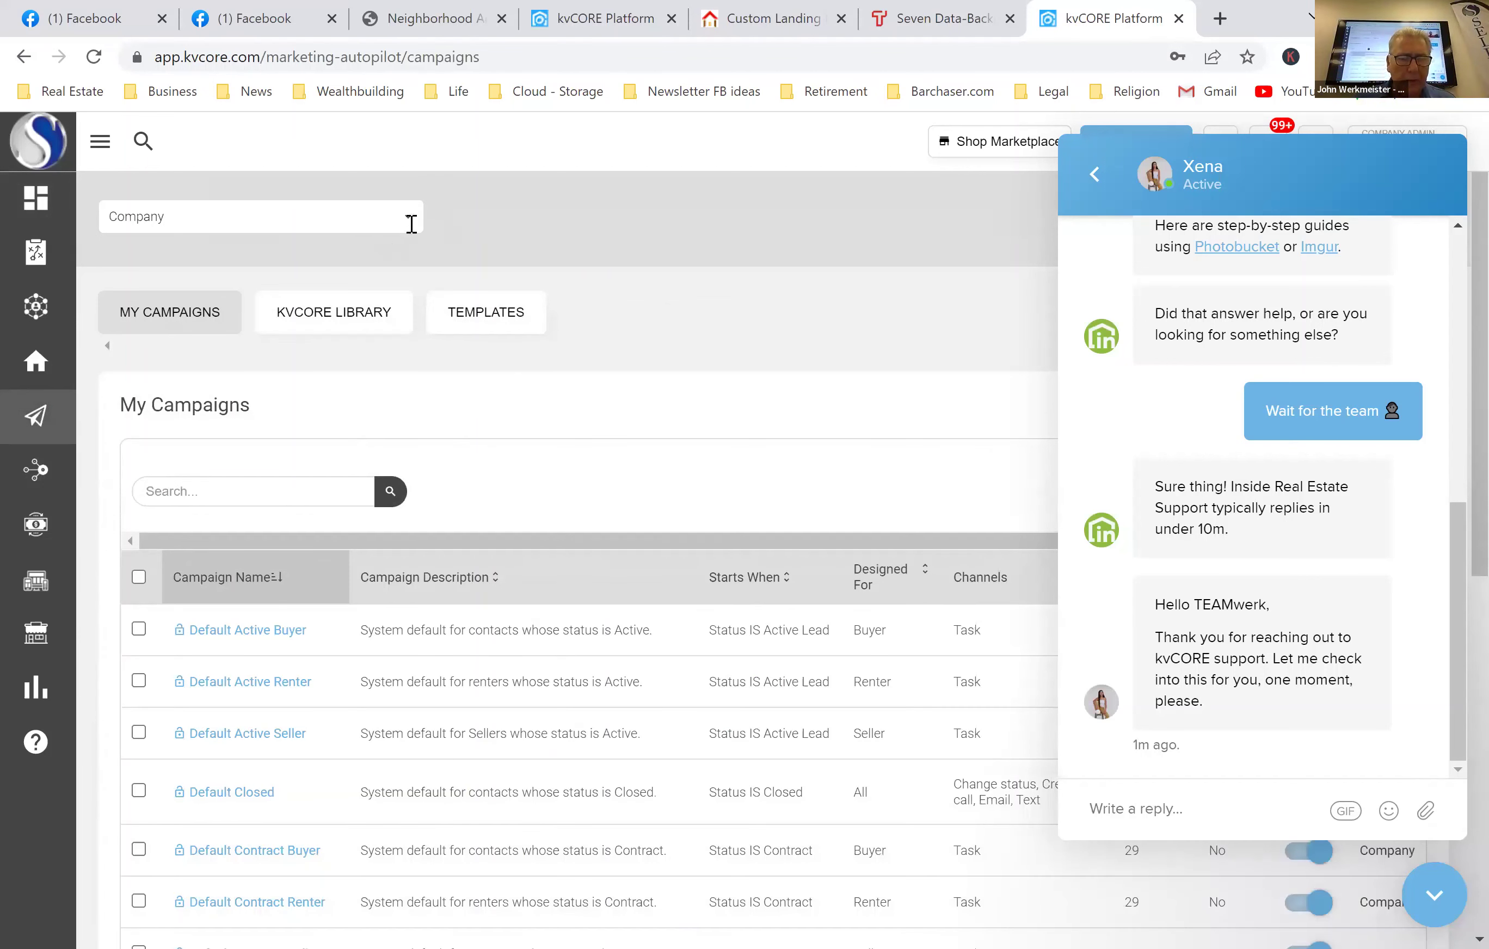
{"action": "left_click", "coordinate": [297, 214]}
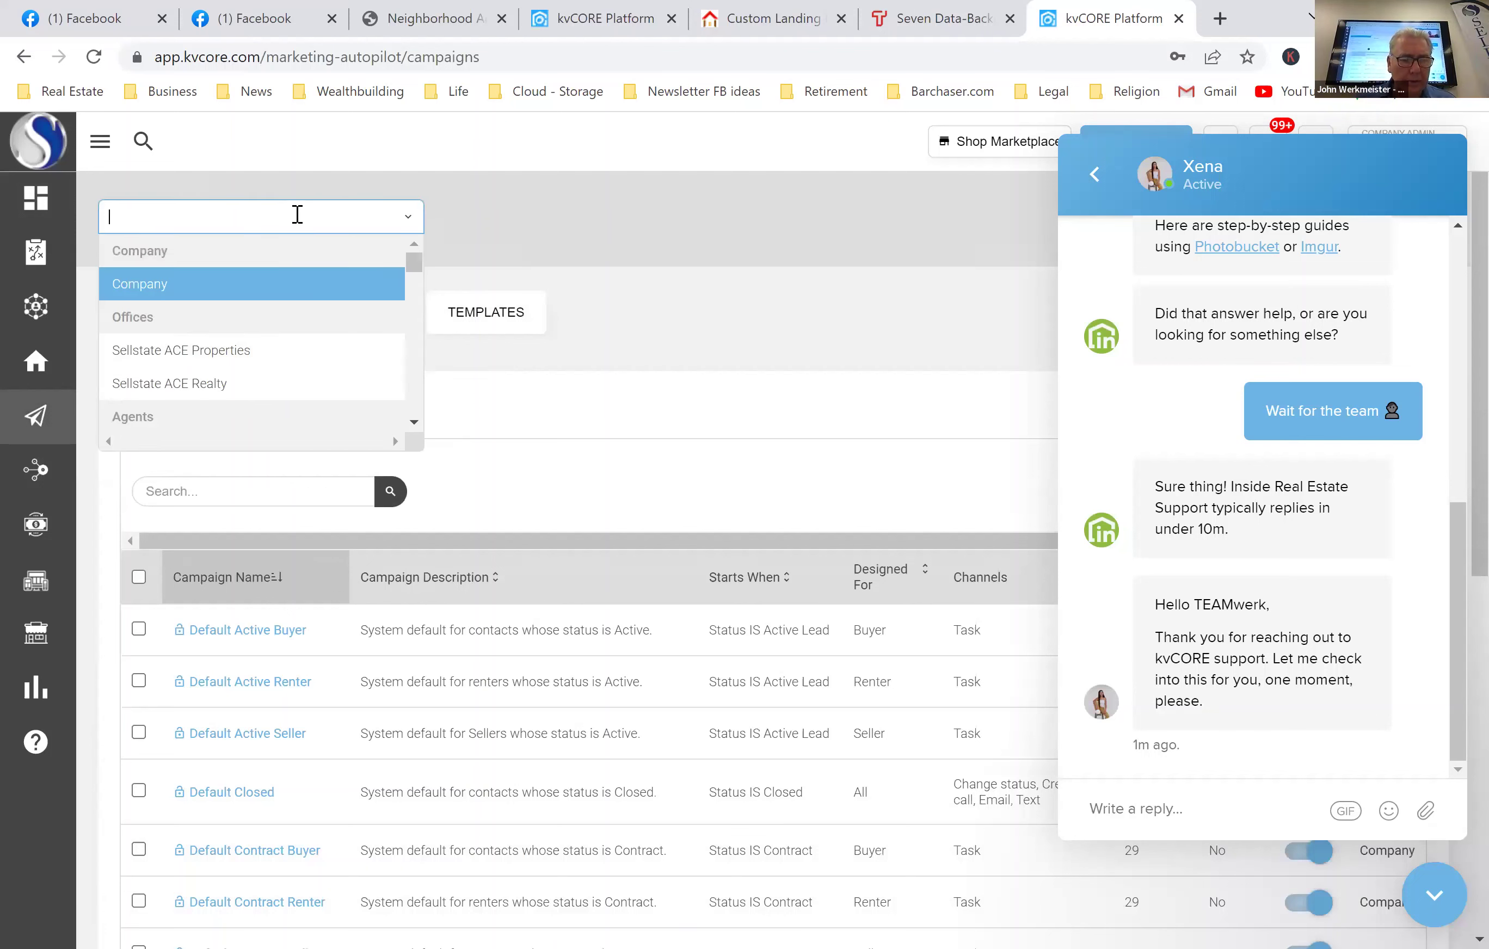
{"action": "scroll", "coordinate": [418, 375], "scroll_direction": "down", "scroll_amount": 2}
{"action": "scroll", "coordinate": [420, 380], "scroll_direction": "down", "scroll_amount": 10}
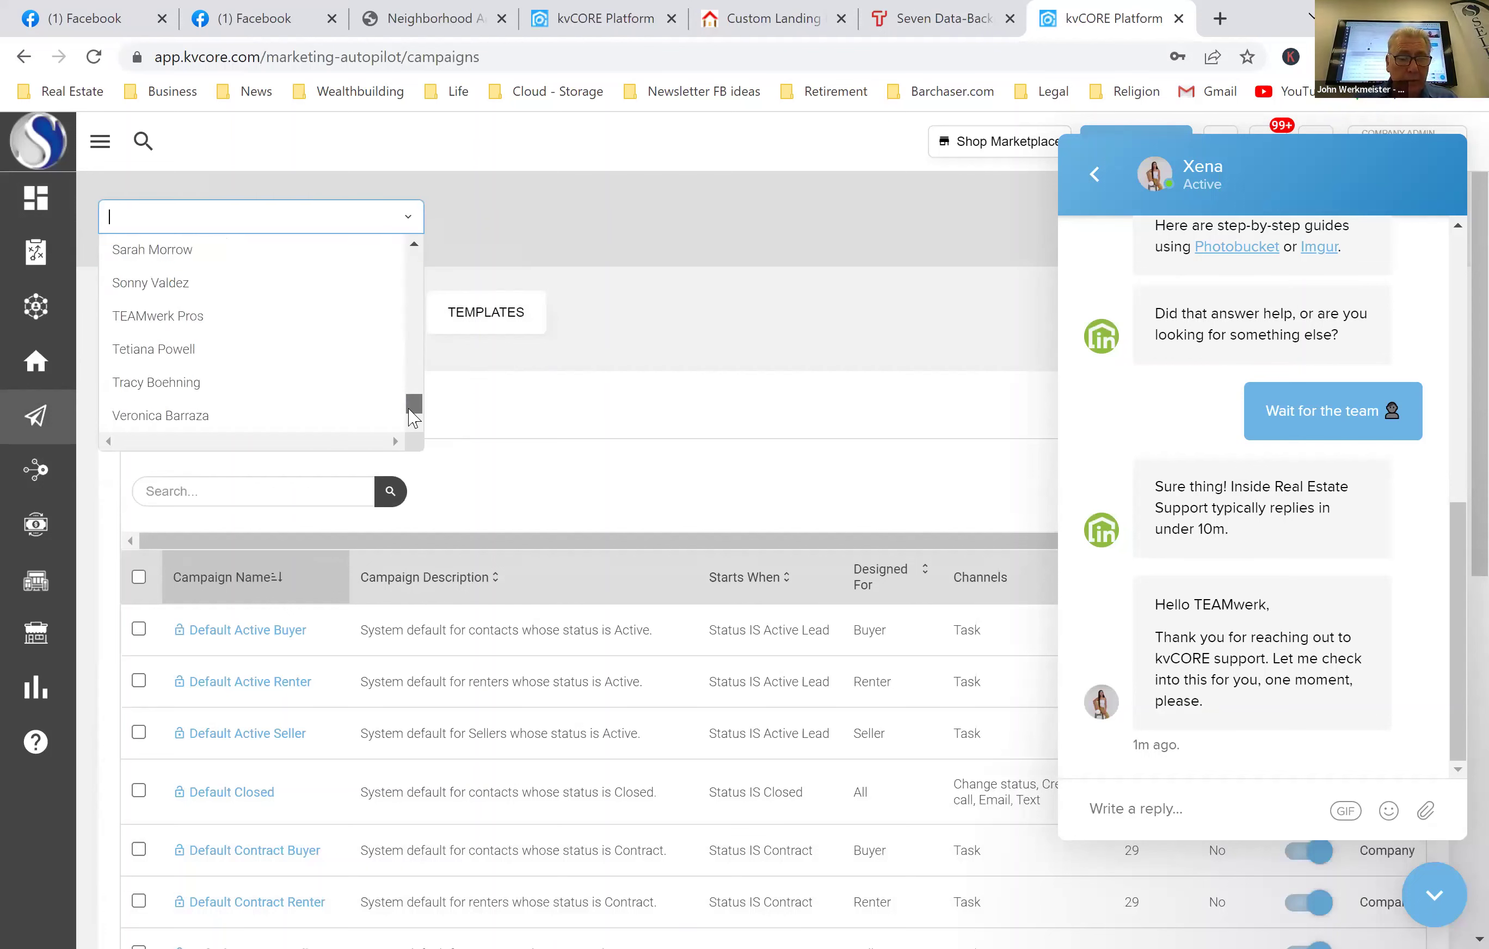
{"action": "left_click", "coordinate": [207, 320]}
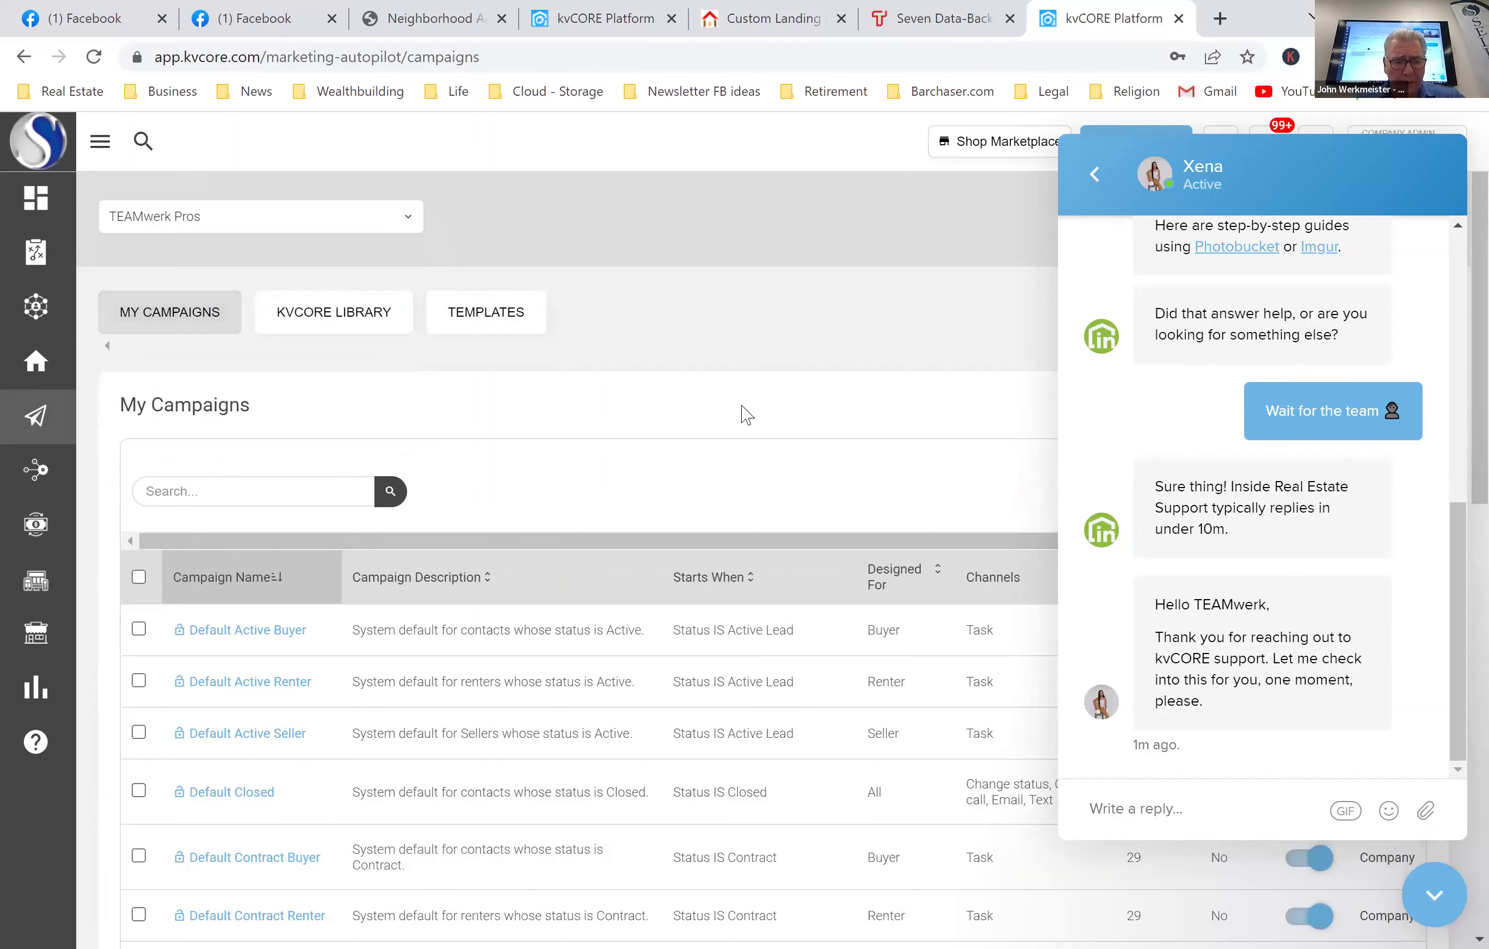
{"action": "scroll", "coordinate": [746, 414], "scroll_direction": "down", "scroll_amount": 3}
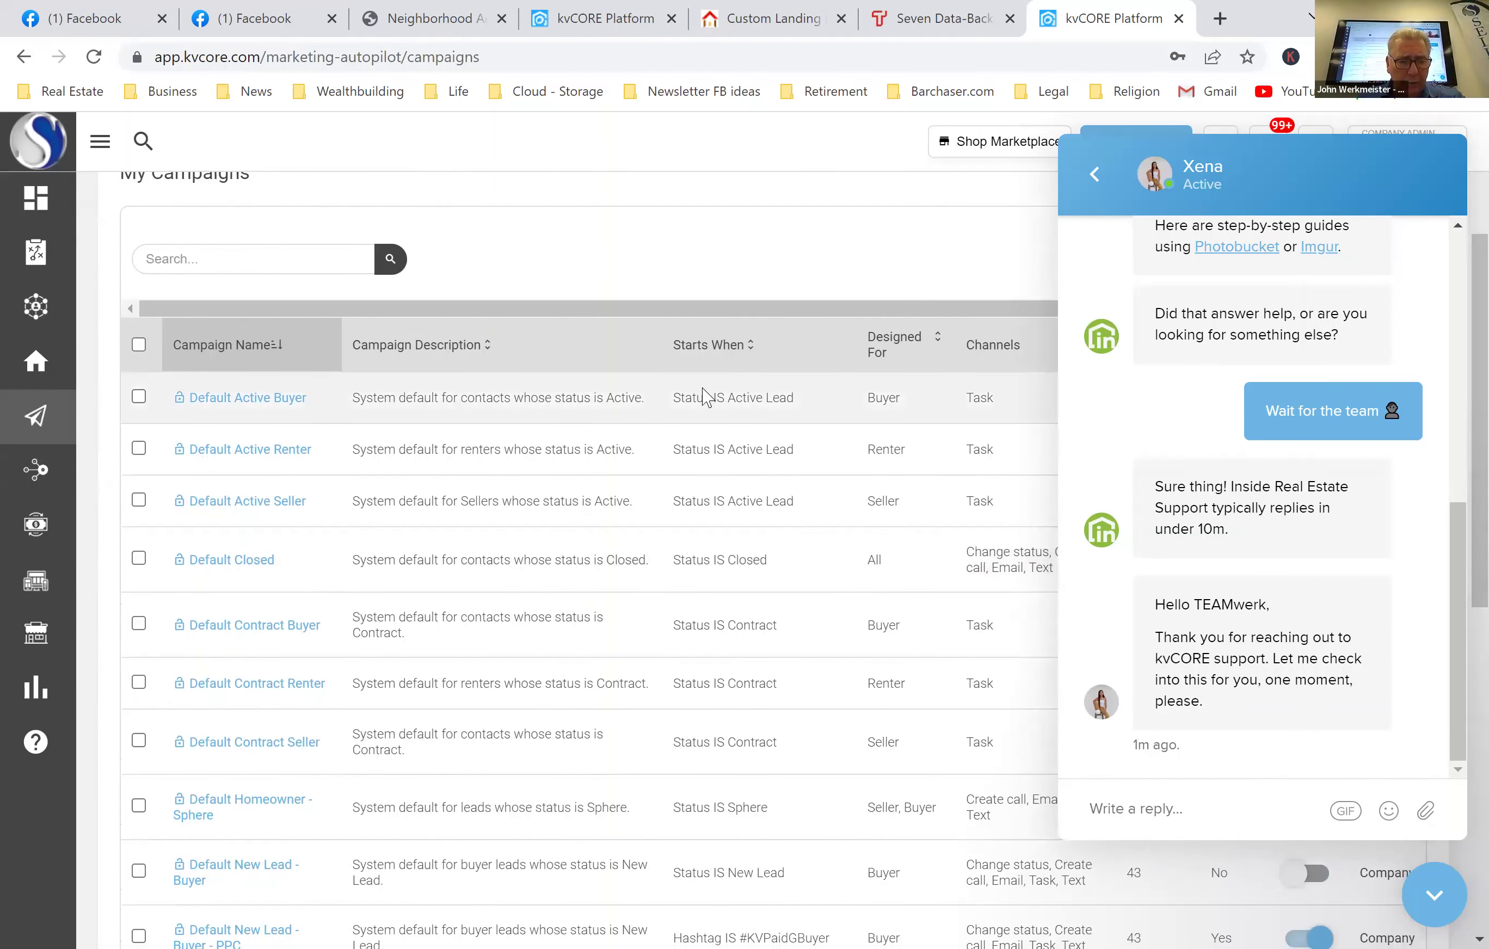
{"action": "scroll", "coordinate": [497, 322], "scroll_direction": "up", "scroll_amount": 3}
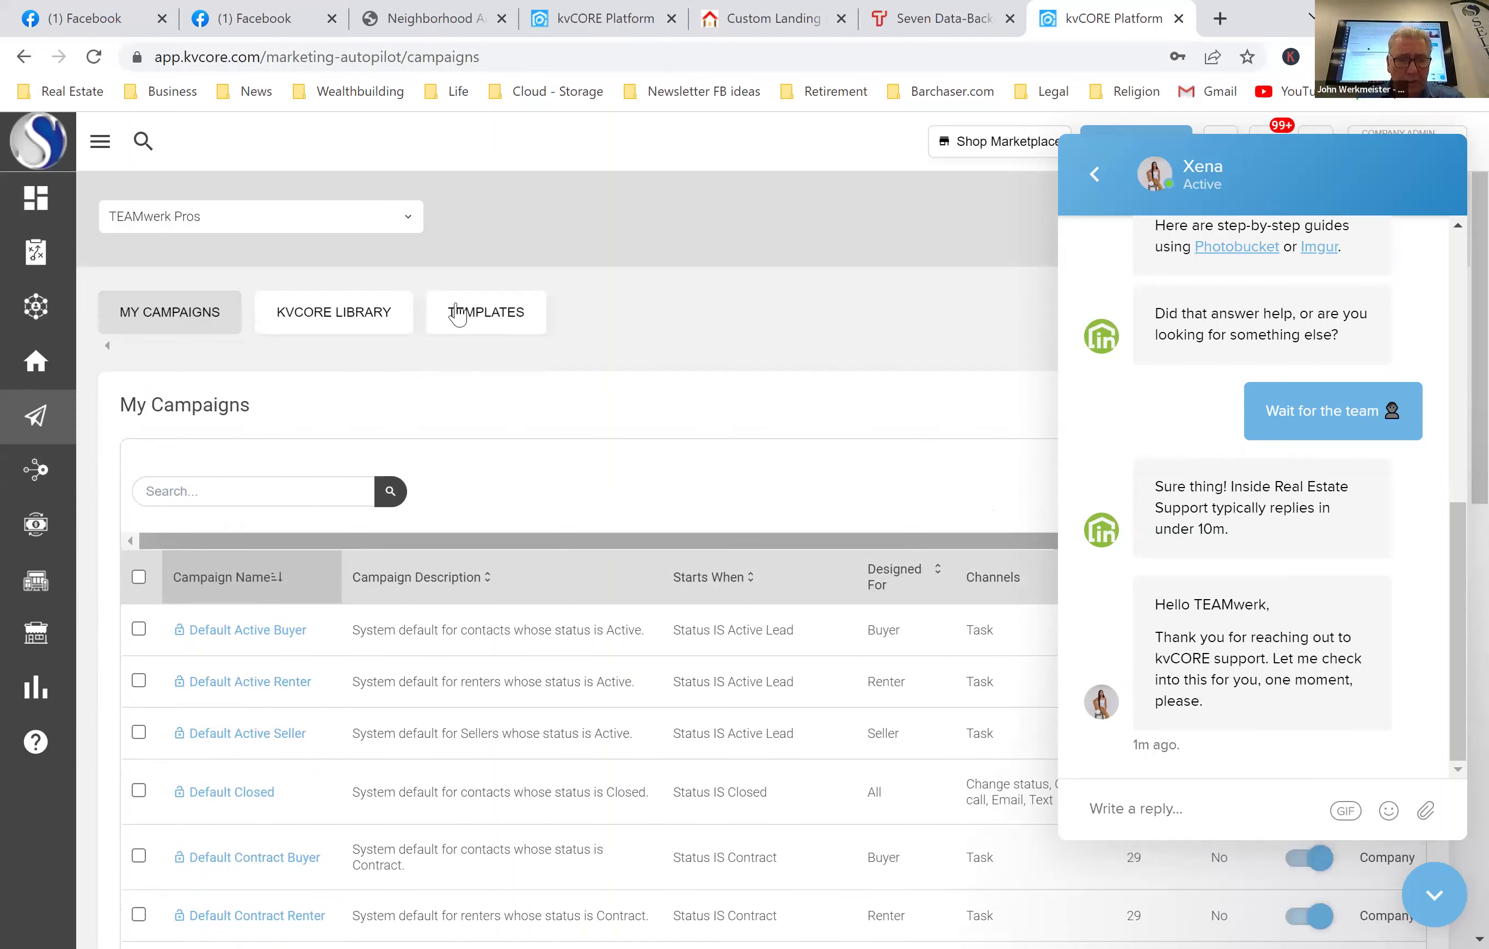
Show the email templates in Smart Campaigns and collapse the support chat covering the list.
{"action": "left_click", "coordinate": [497, 322]}
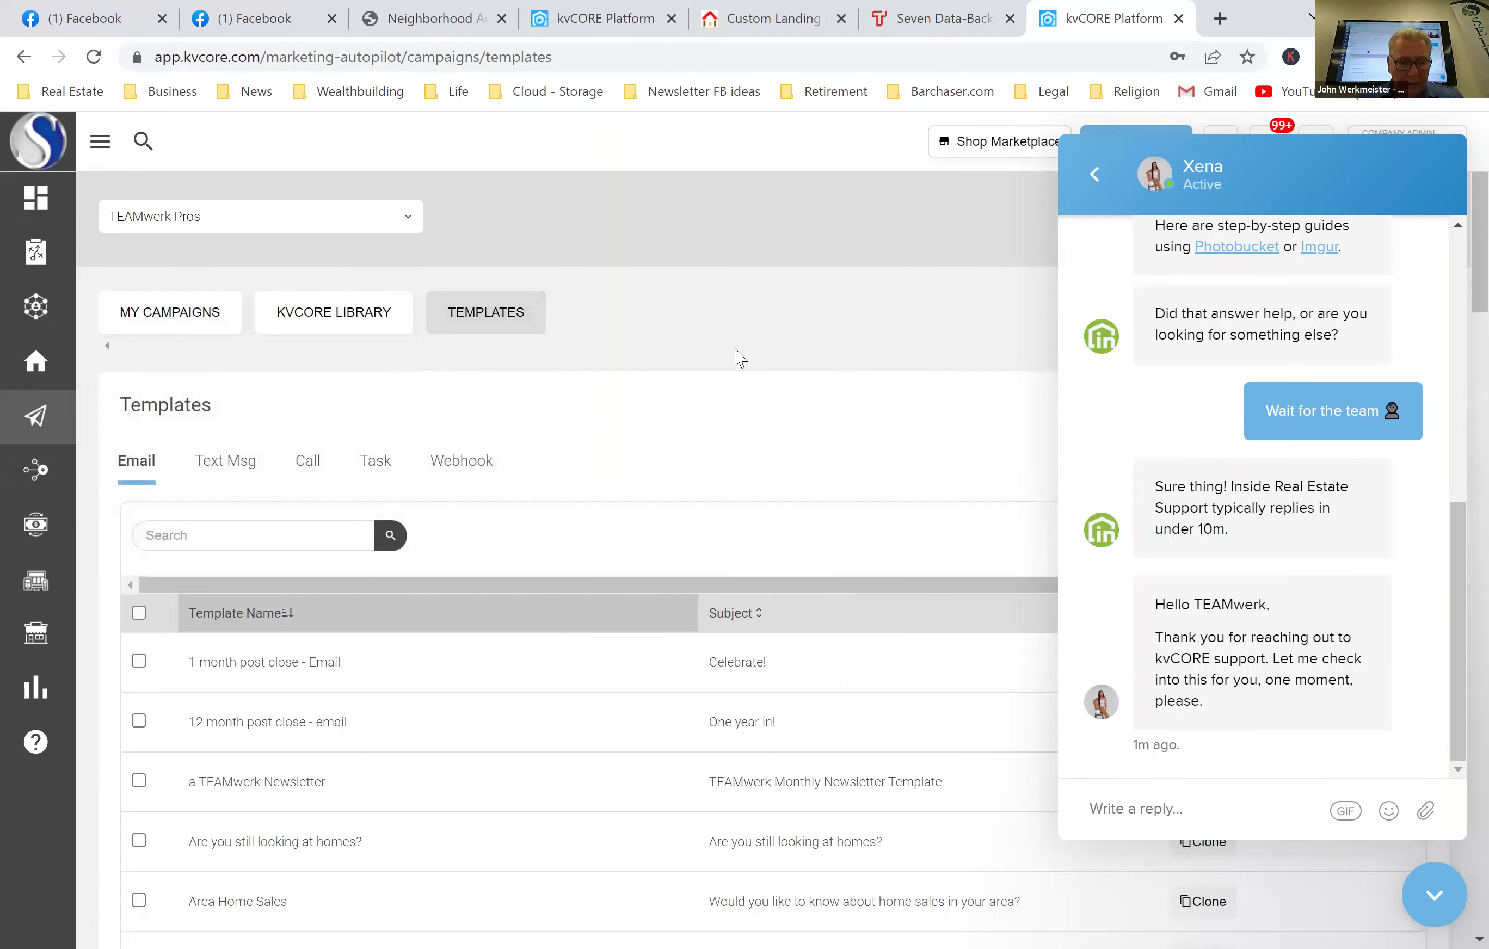
{"action": "scroll", "coordinate": [739, 358], "scroll_direction": "down", "scroll_amount": 1}
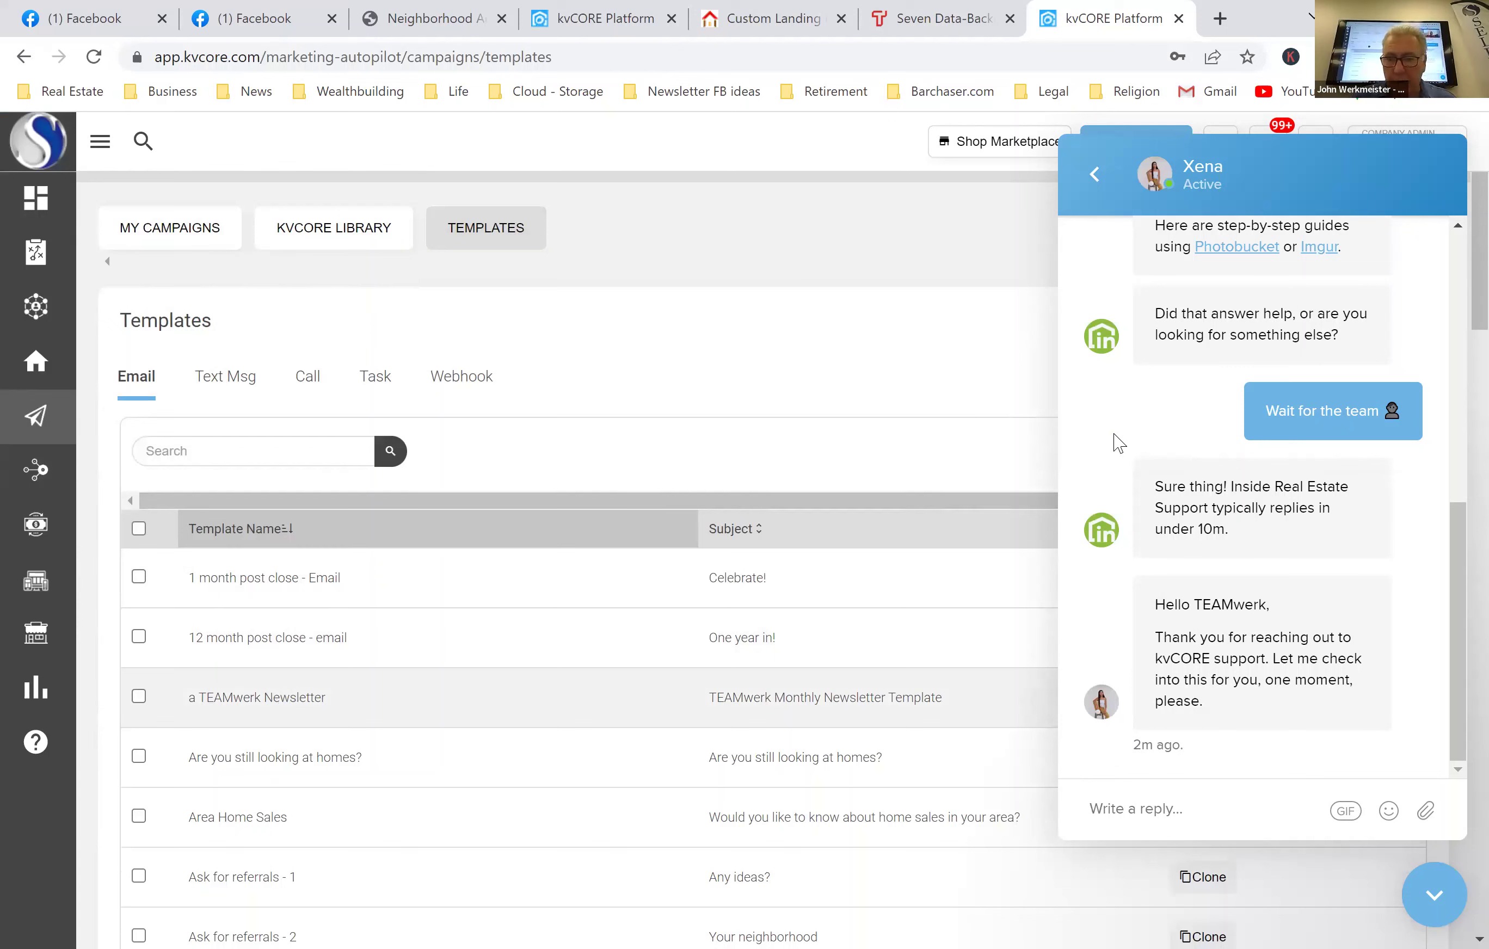
{"action": "left_click", "coordinate": [1434, 895]}
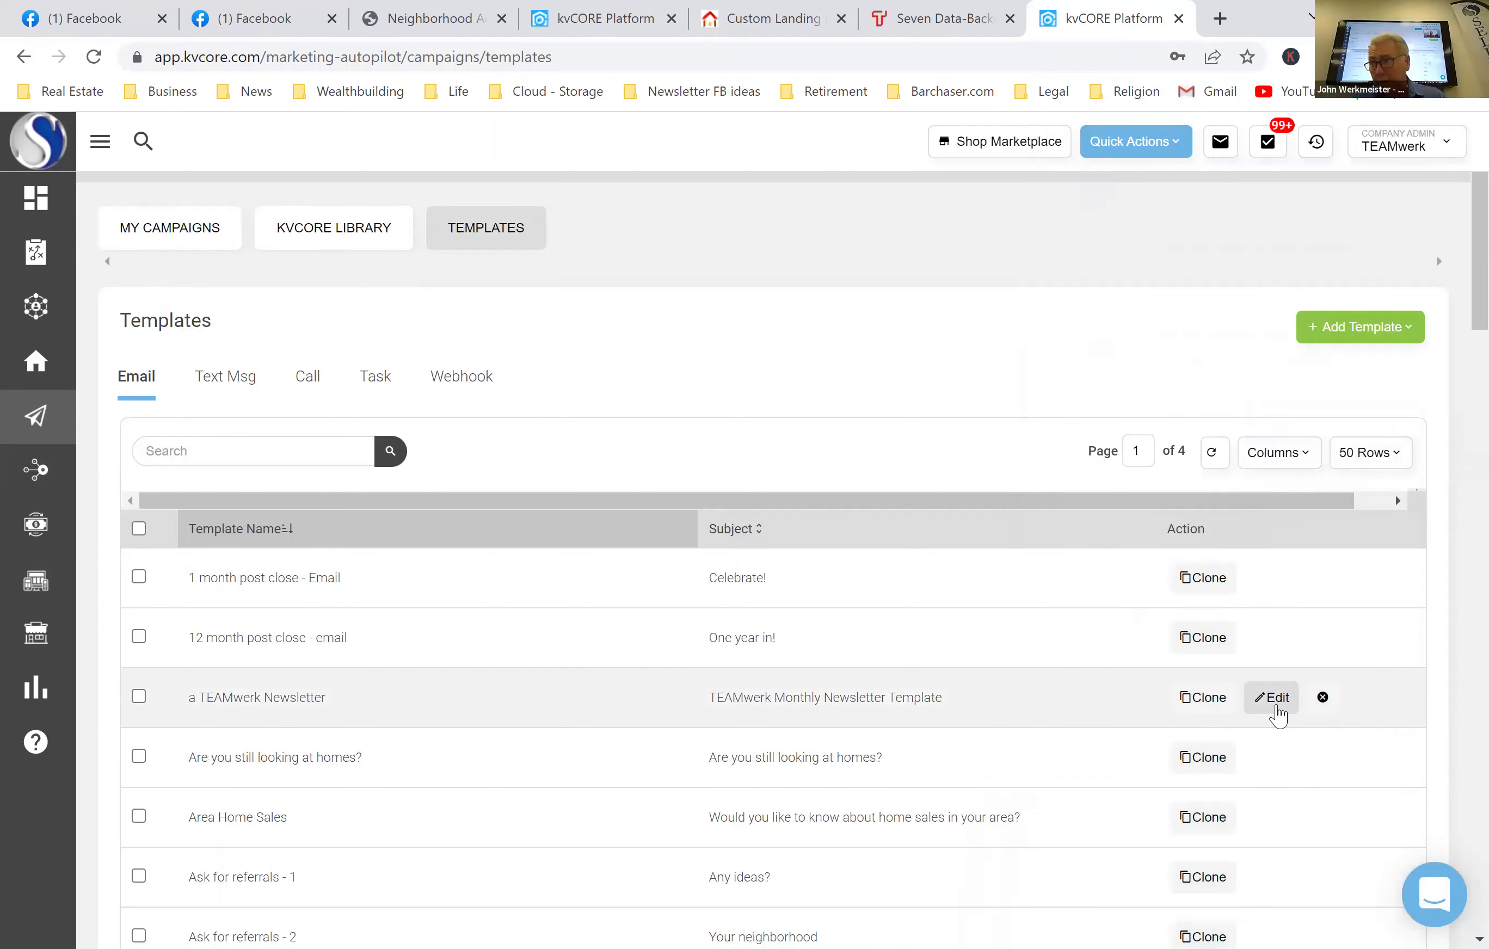
Open the "a TEAMwerk Newsletter" template for editing and look over its header banner, image row, button and empty image block.
{"action": "left_click", "coordinate": [1273, 705]}
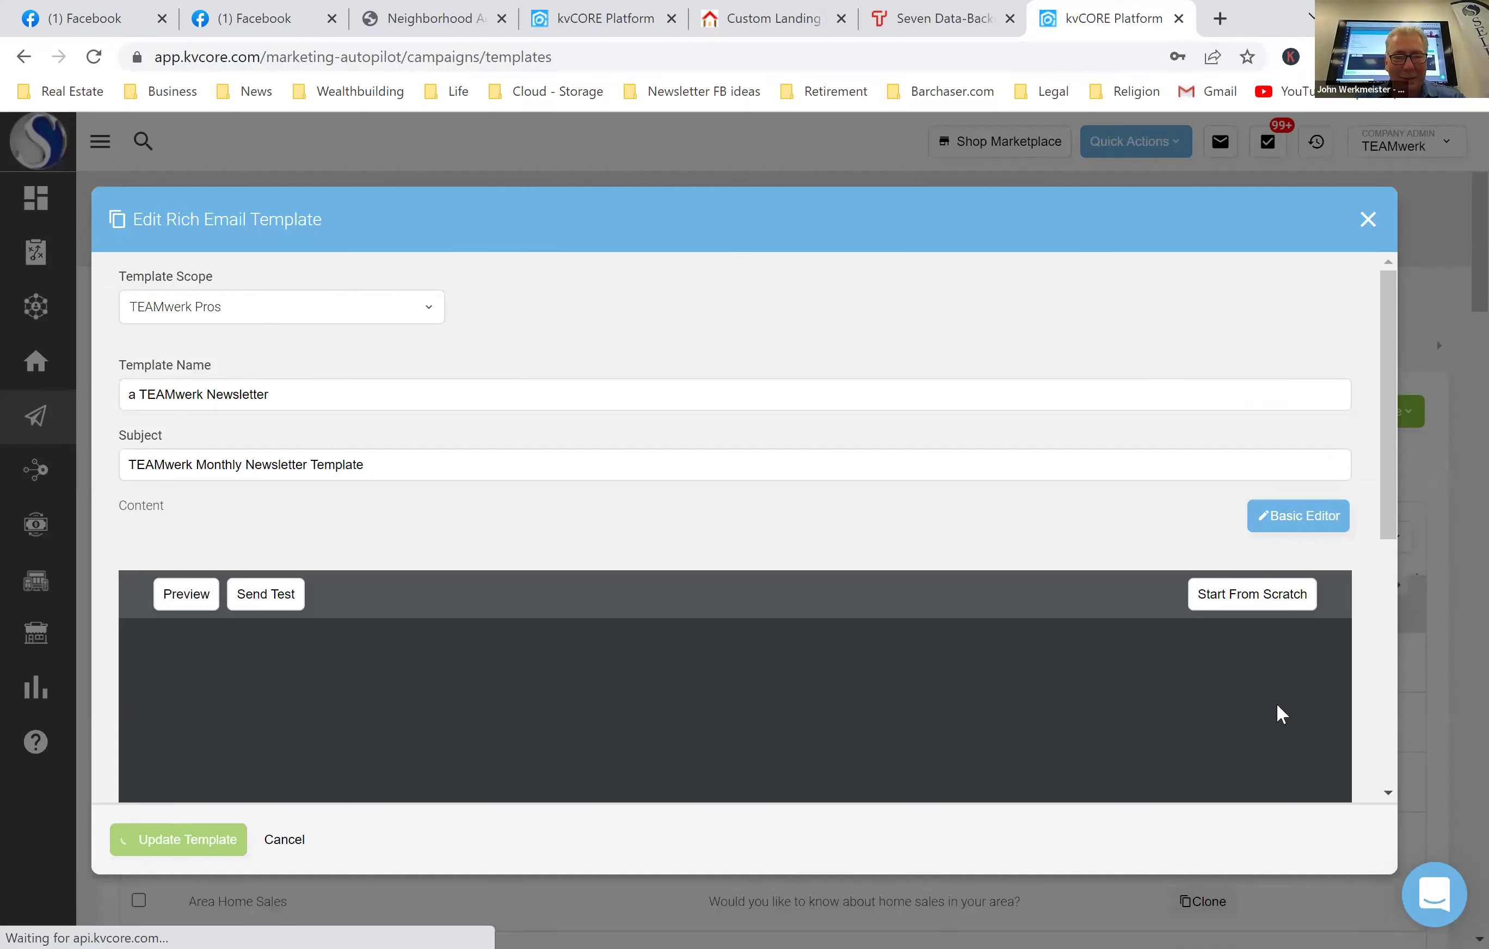
{"action": "scroll", "coordinate": [1276, 702], "scroll_direction": "down", "scroll_amount": 4}
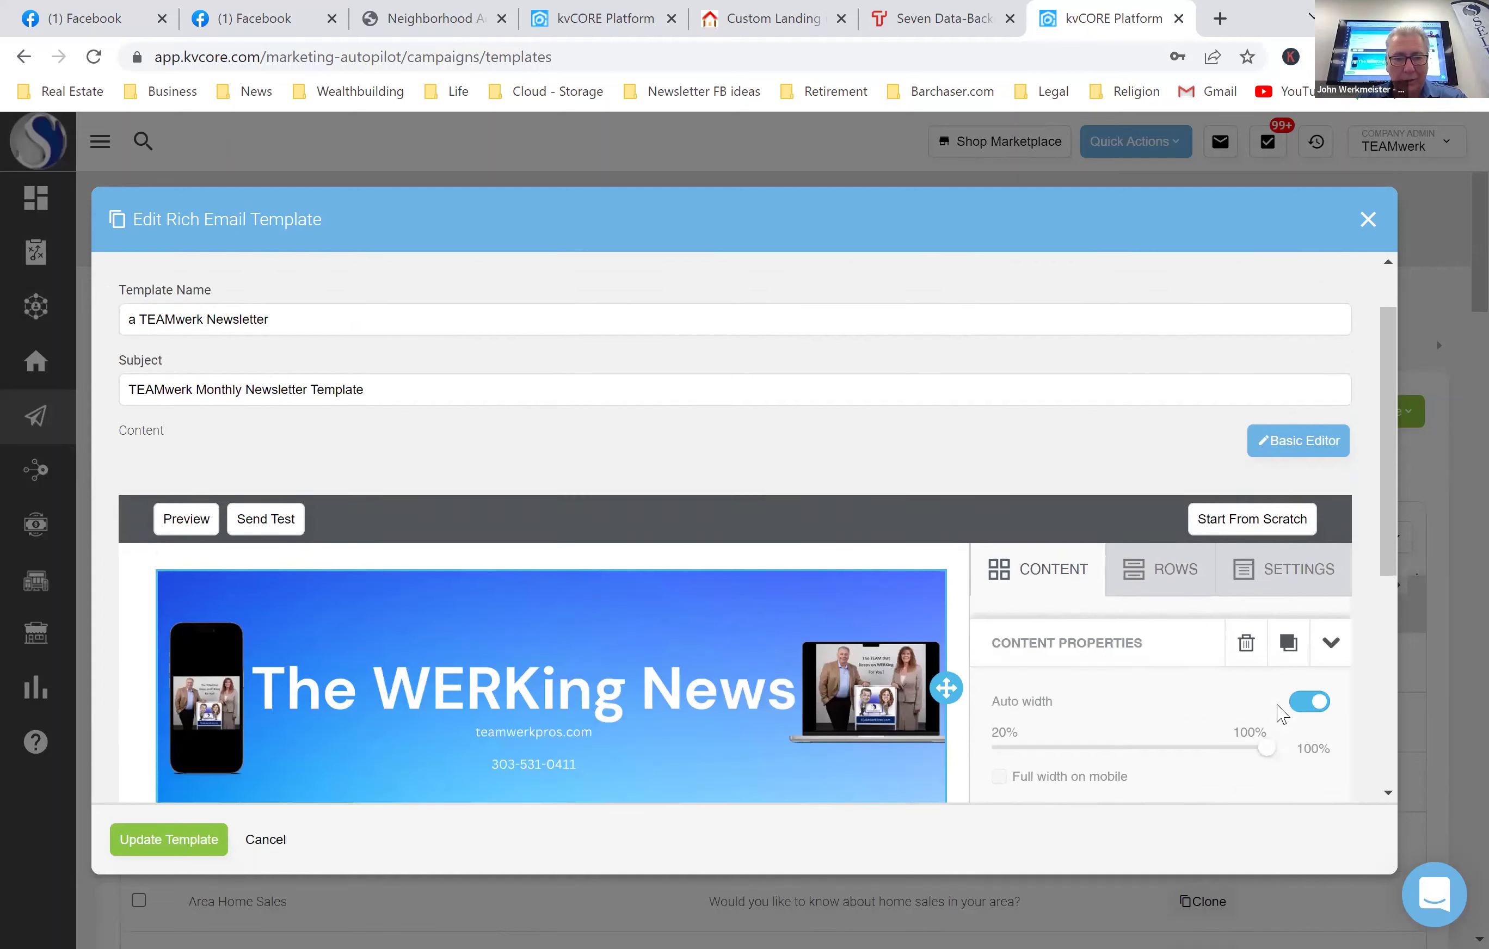
{"action": "scroll", "coordinate": [1280, 713], "scroll_direction": "down", "scroll_amount": 3}
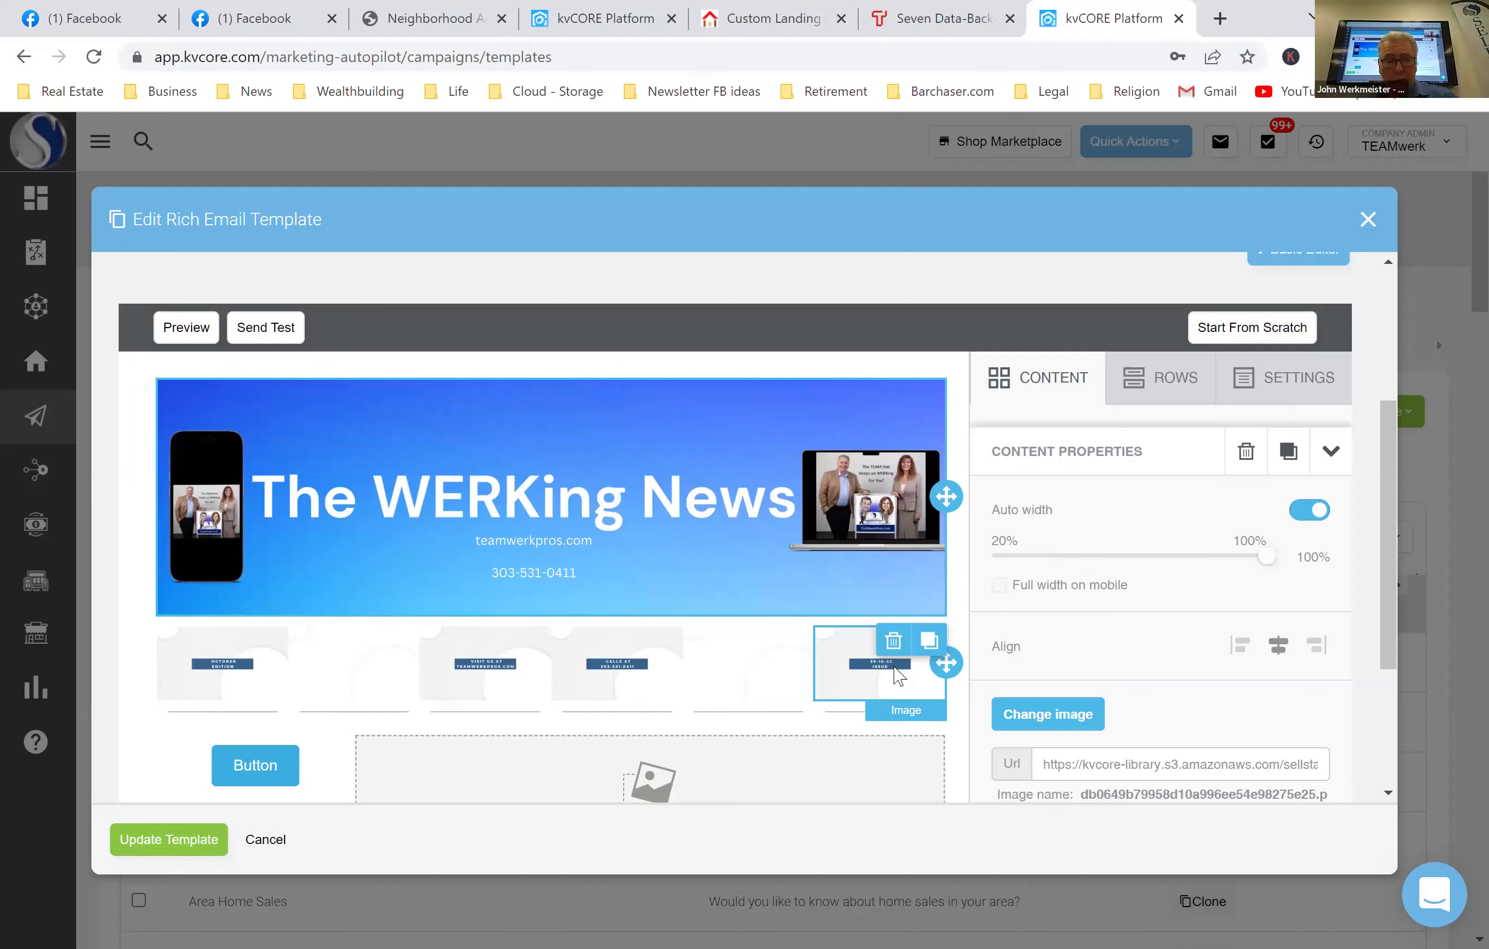
{"action": "scroll", "coordinate": [898, 675], "scroll_direction": "down", "scroll_amount": 3}
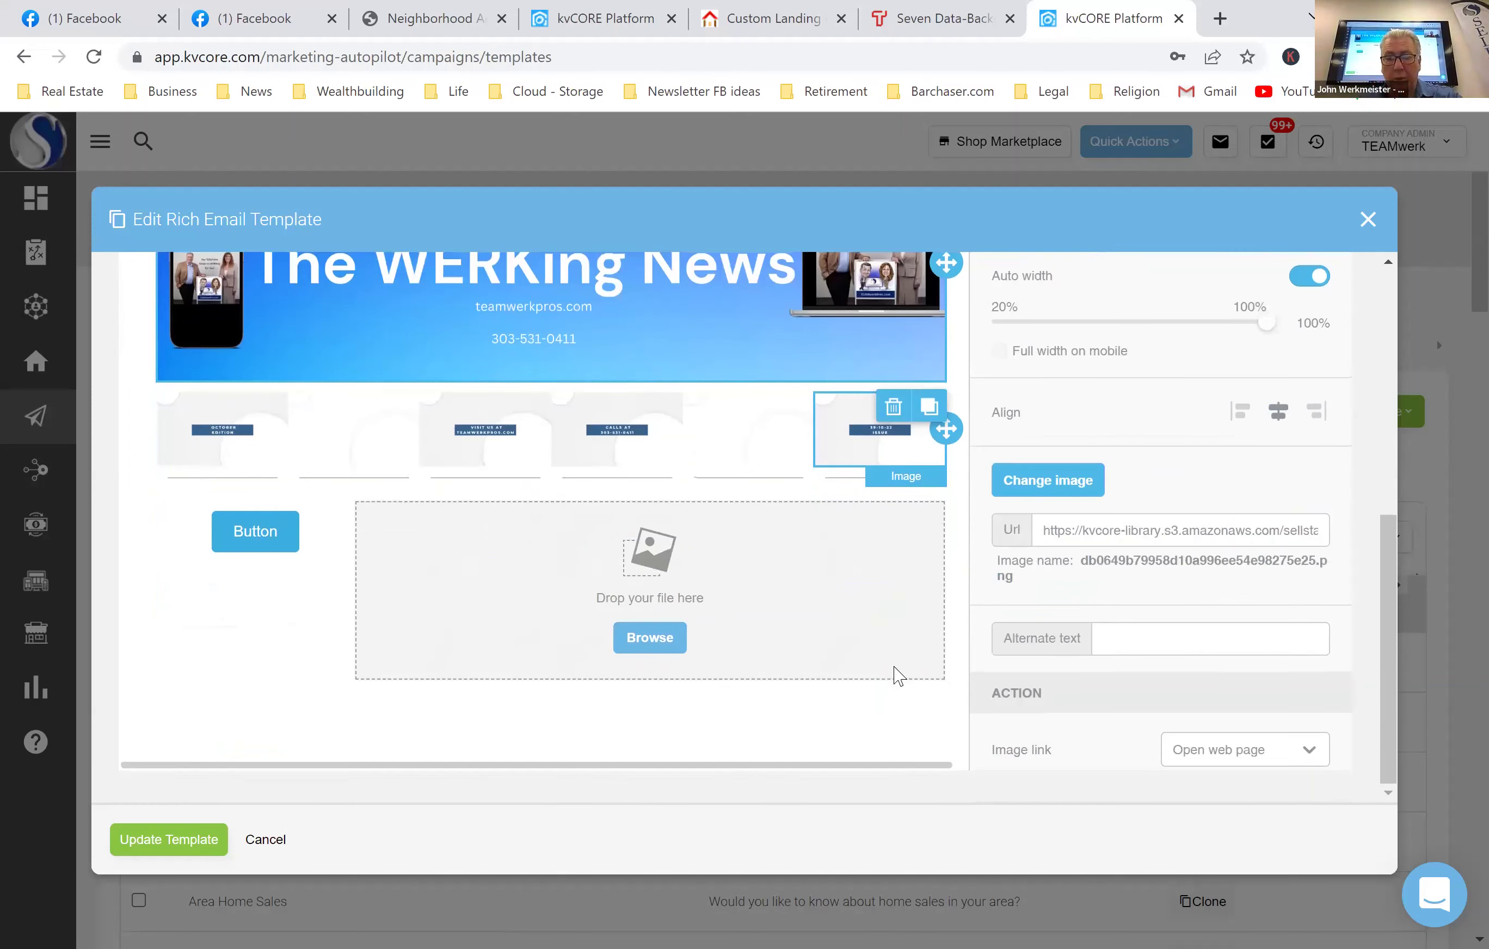
{"action": "scroll", "coordinate": [899, 675], "scroll_direction": "up", "scroll_amount": 3}
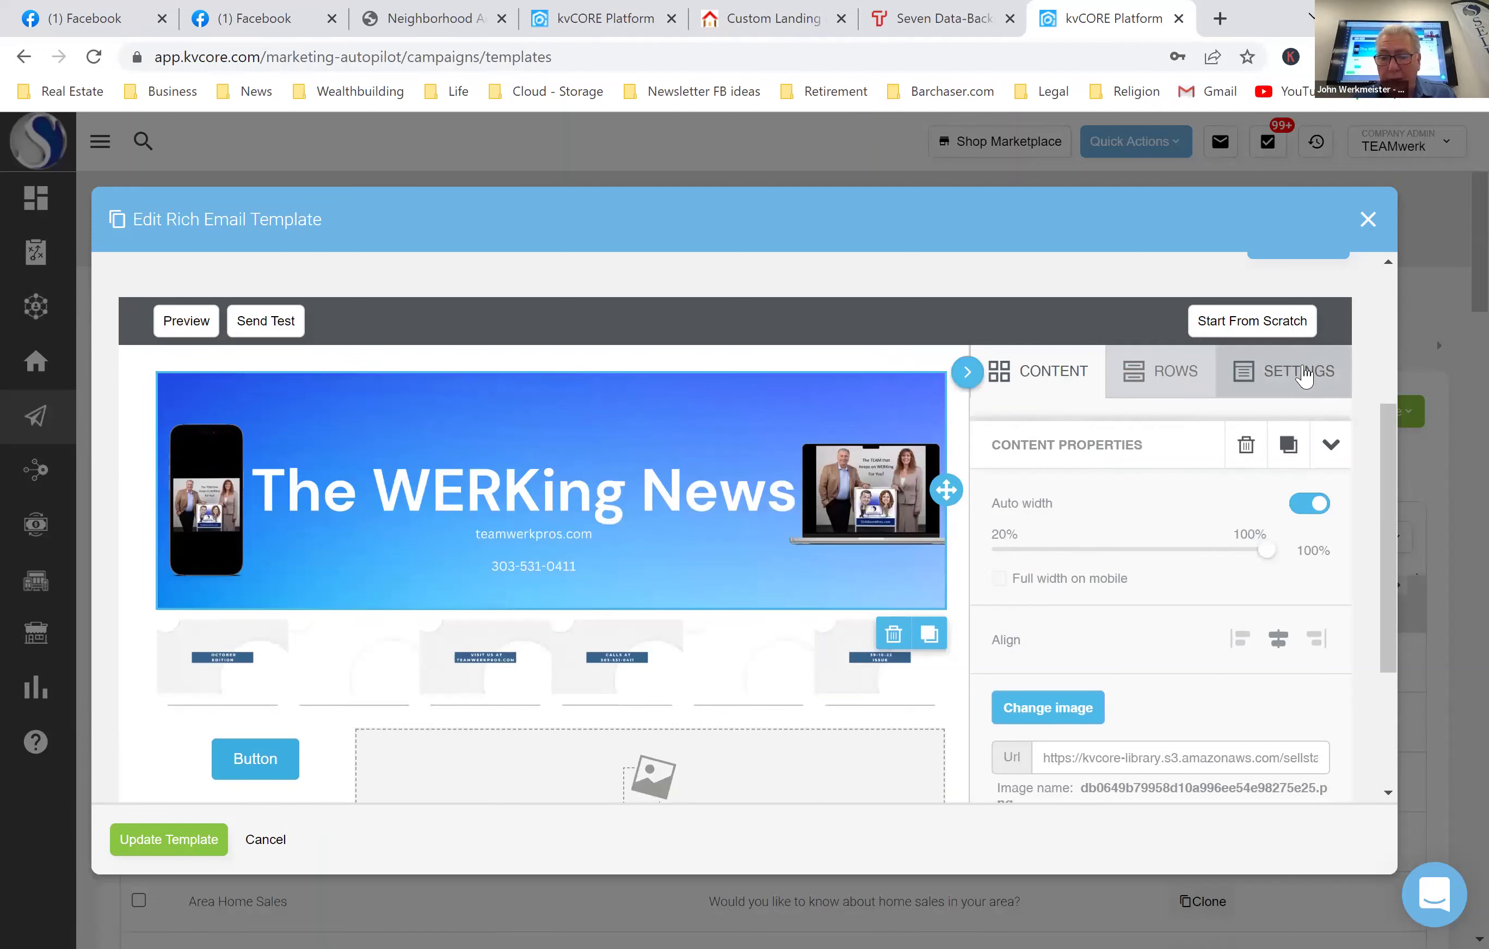
Set the newsletter's content area width to 730px and select the header banner to show its content properties.
{"action": "left_click", "coordinate": [1304, 375]}
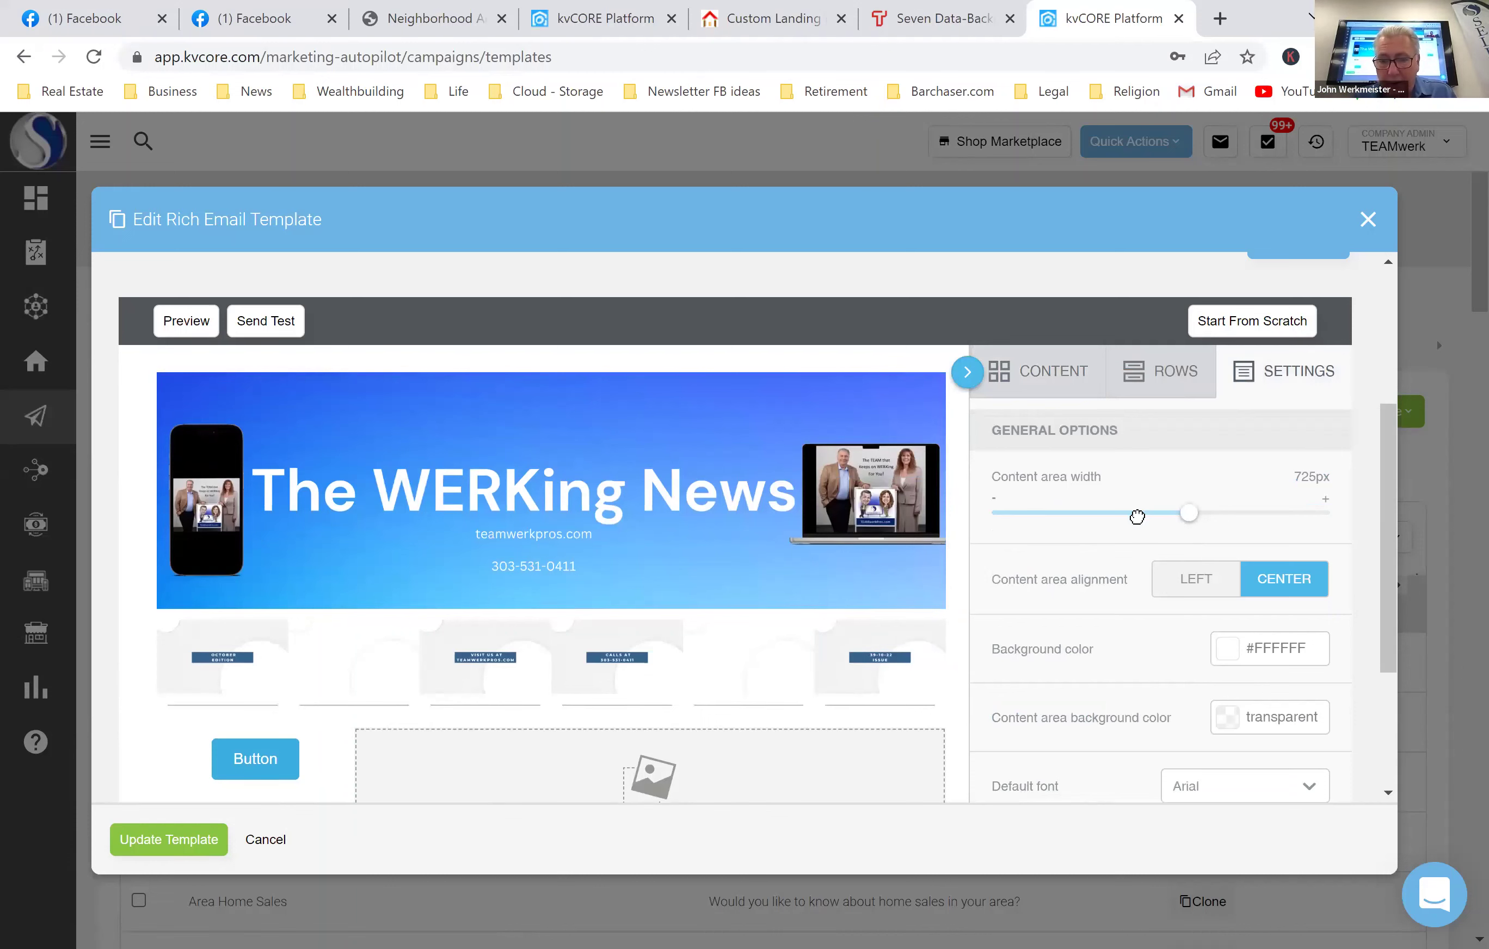
{"action": "left_click_drag", "start_coordinate": [1137, 516], "coordinate": [1191, 511]}
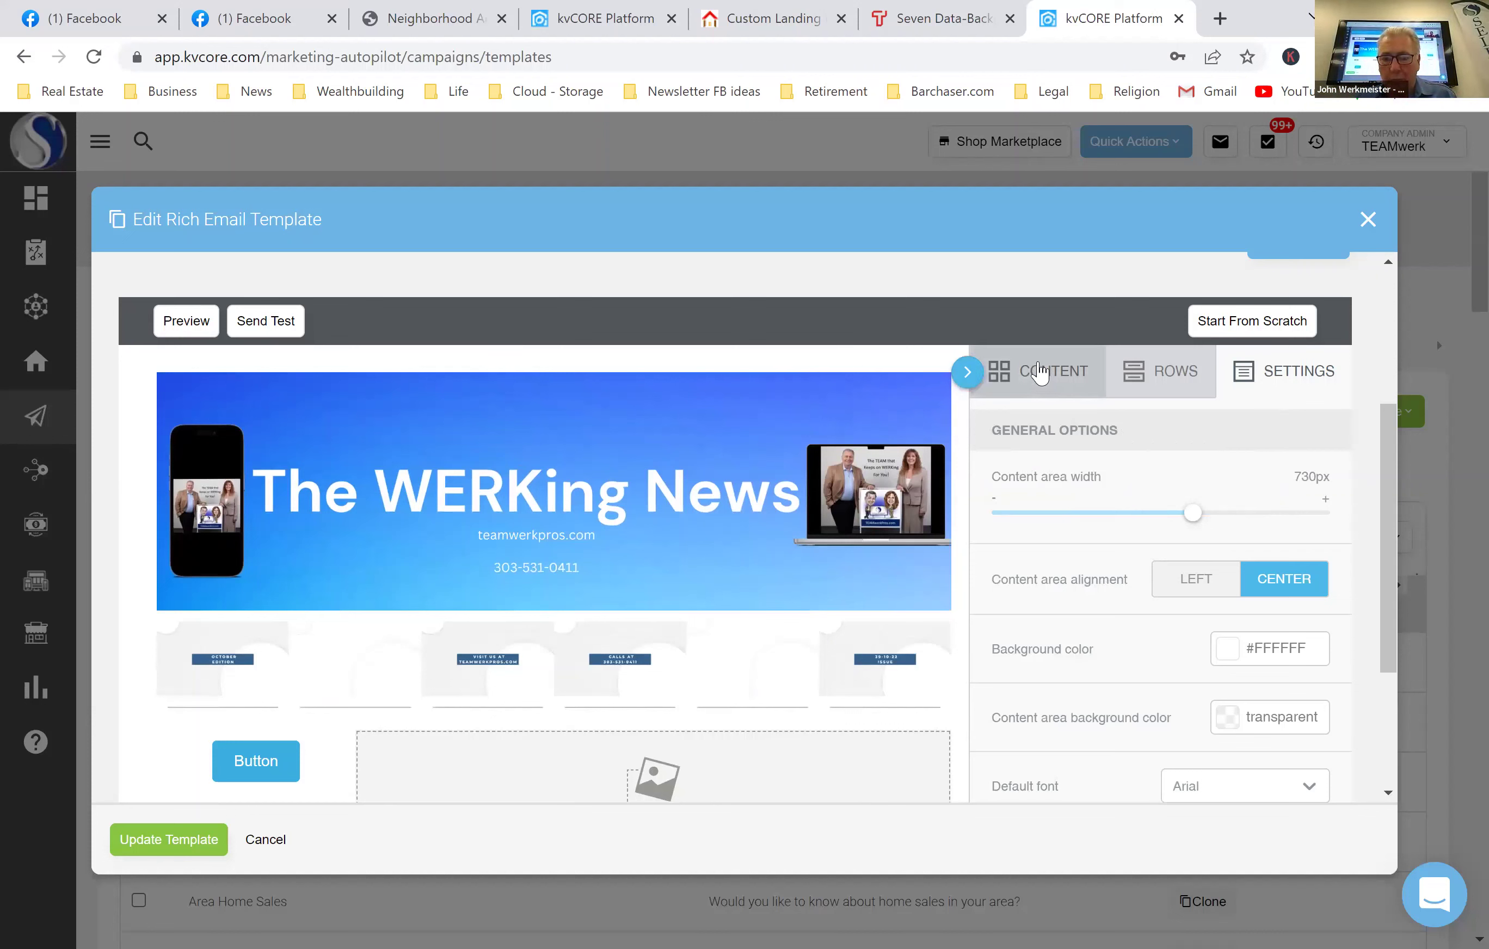
{"action": "left_click", "coordinate": [1040, 374]}
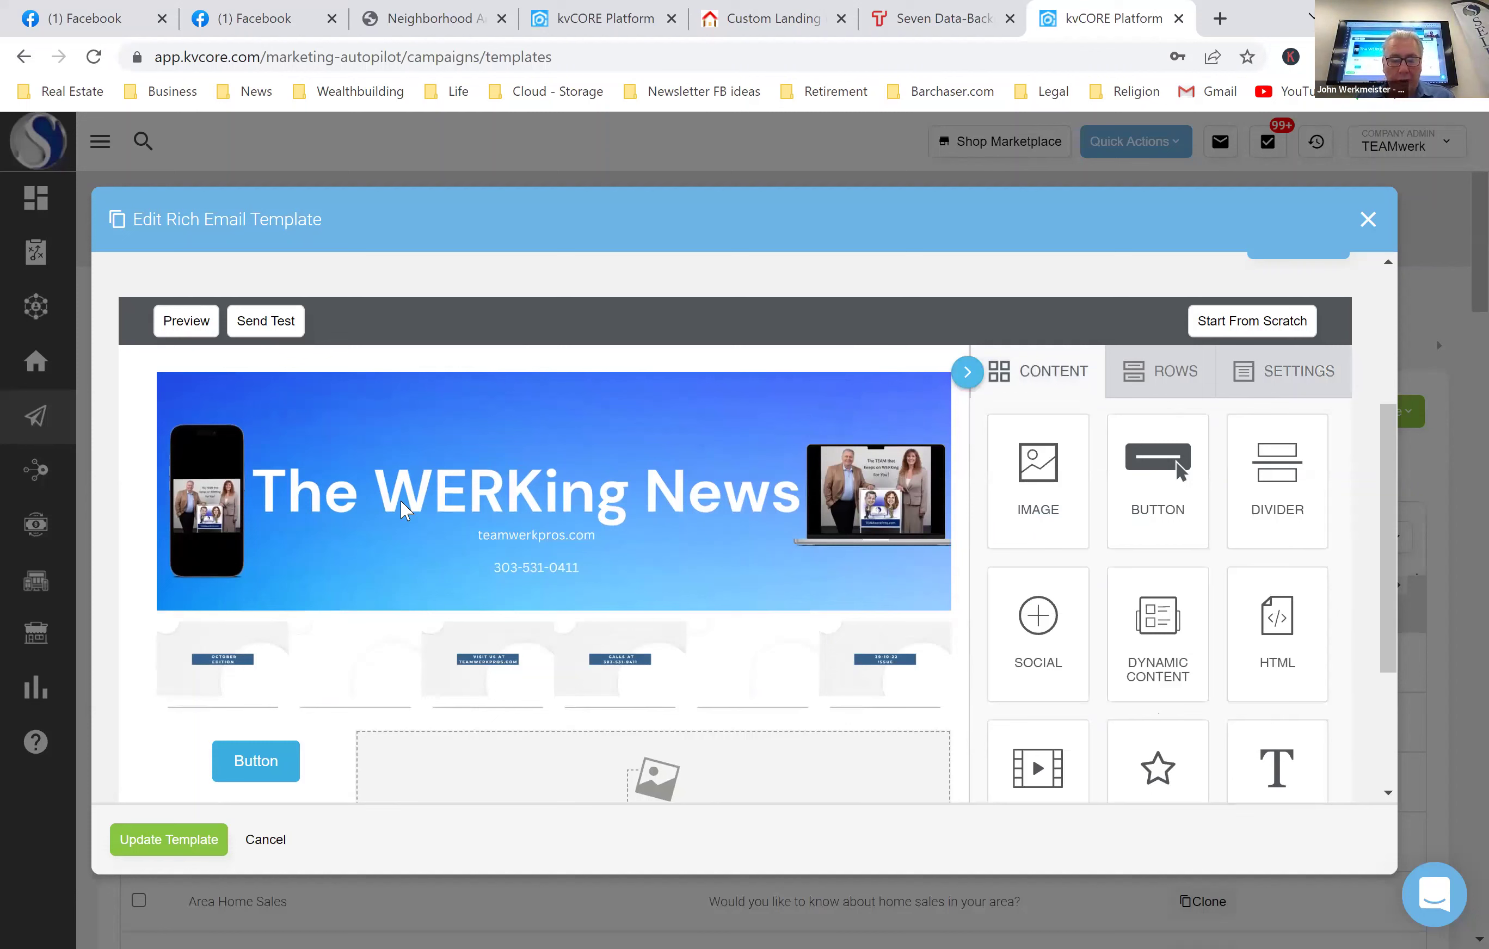
{"action": "left_click", "coordinate": [618, 470]}
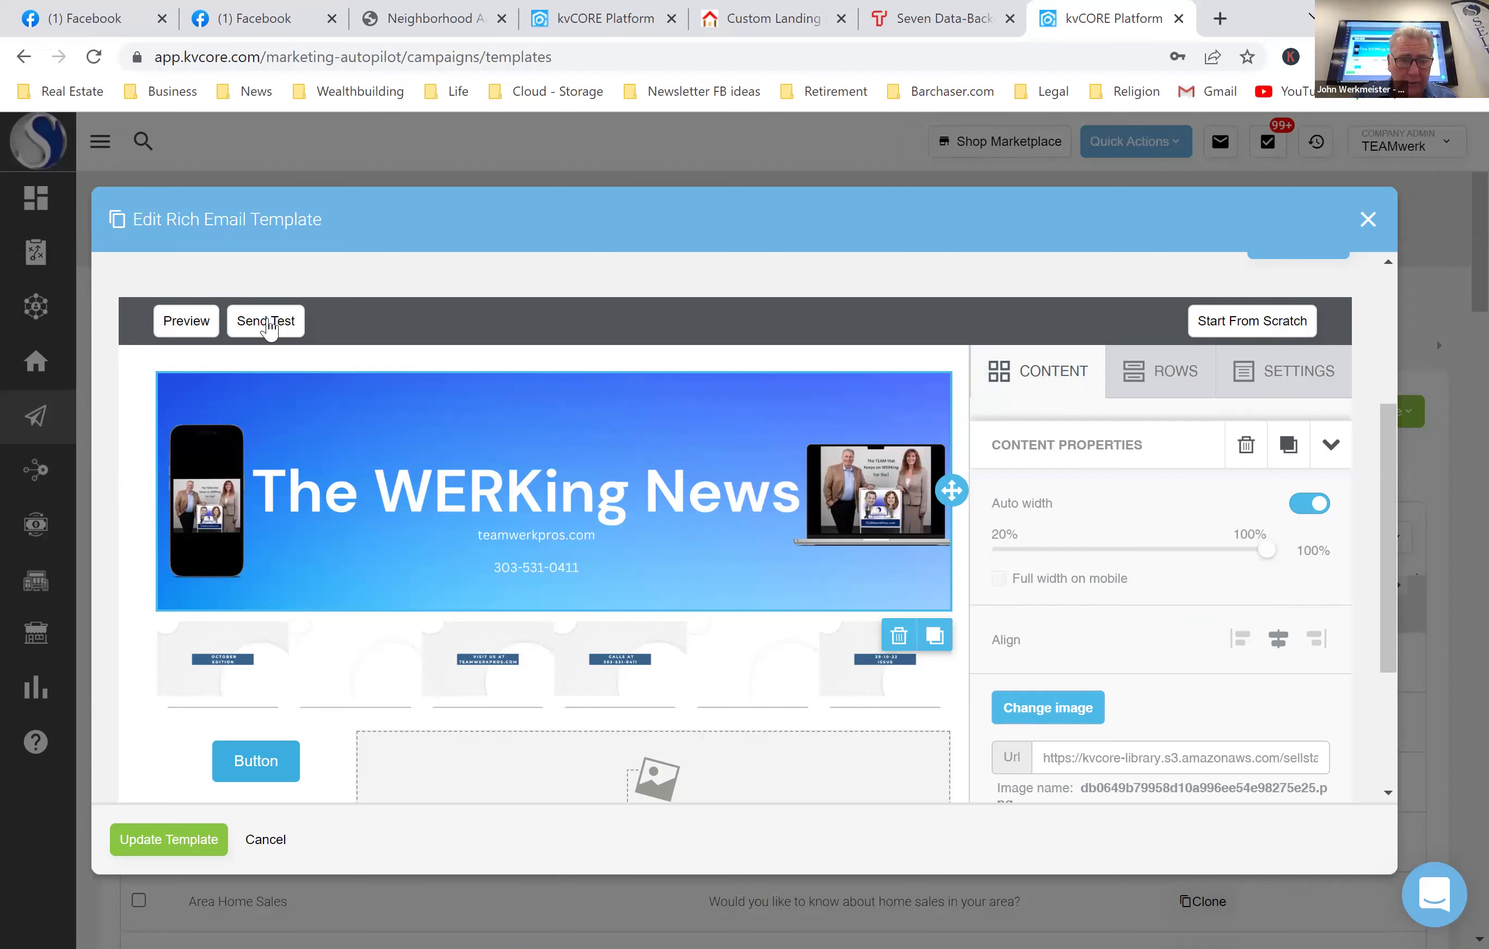
Preview the newsletter template in desktop mode, look over the rendered layout, and return to the editor.
{"action": "left_click", "coordinate": [181, 322]}
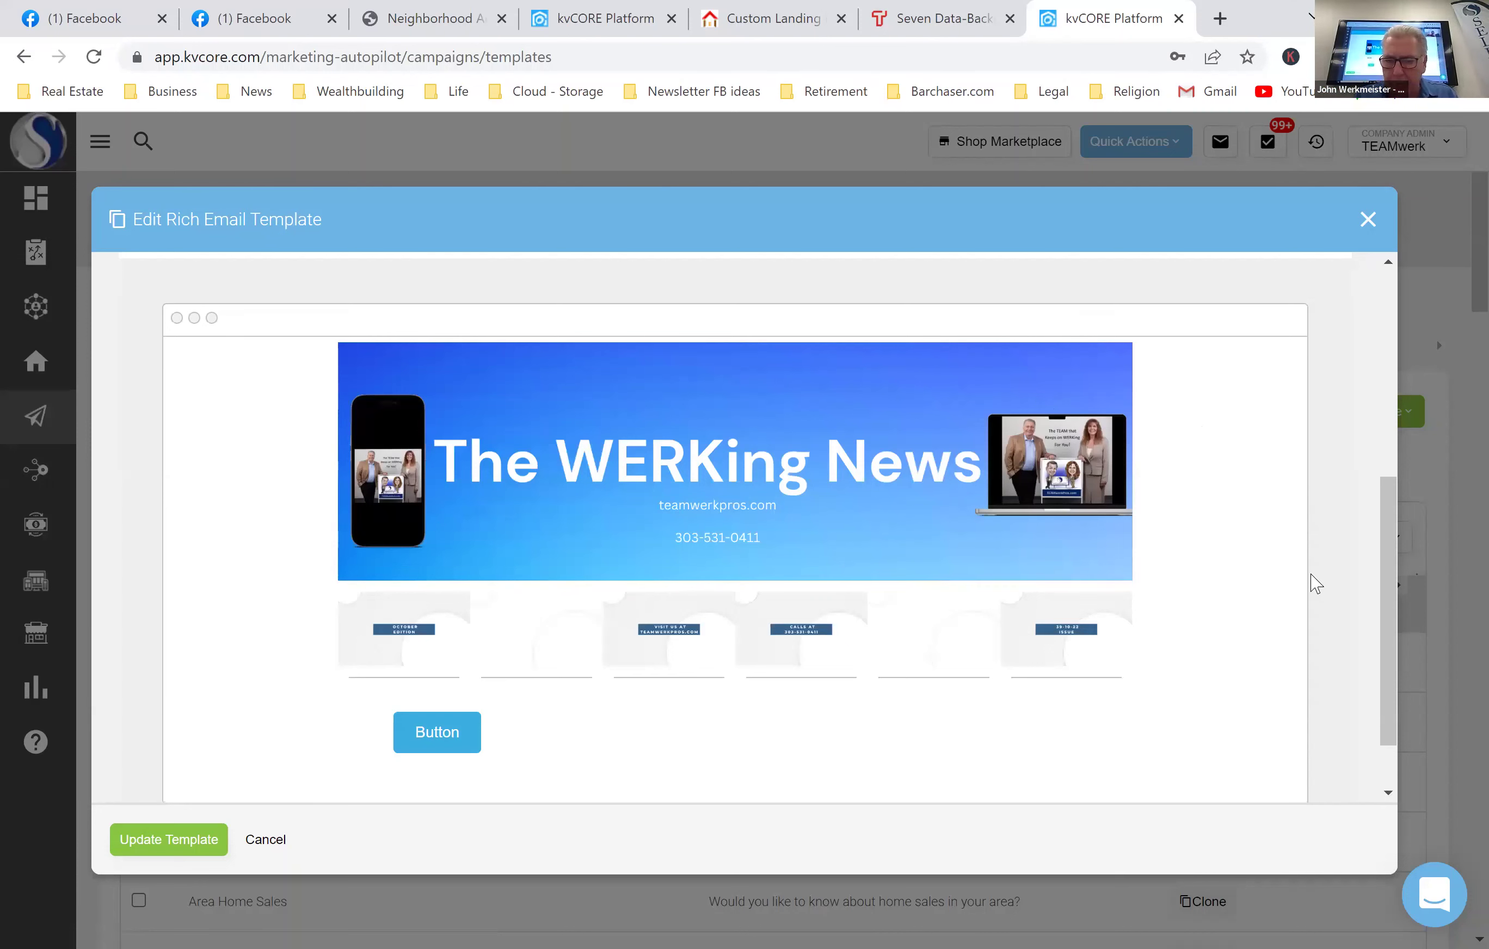
{"action": "scroll", "coordinate": [1392, 399], "scroll_direction": "up", "scroll_amount": 7}
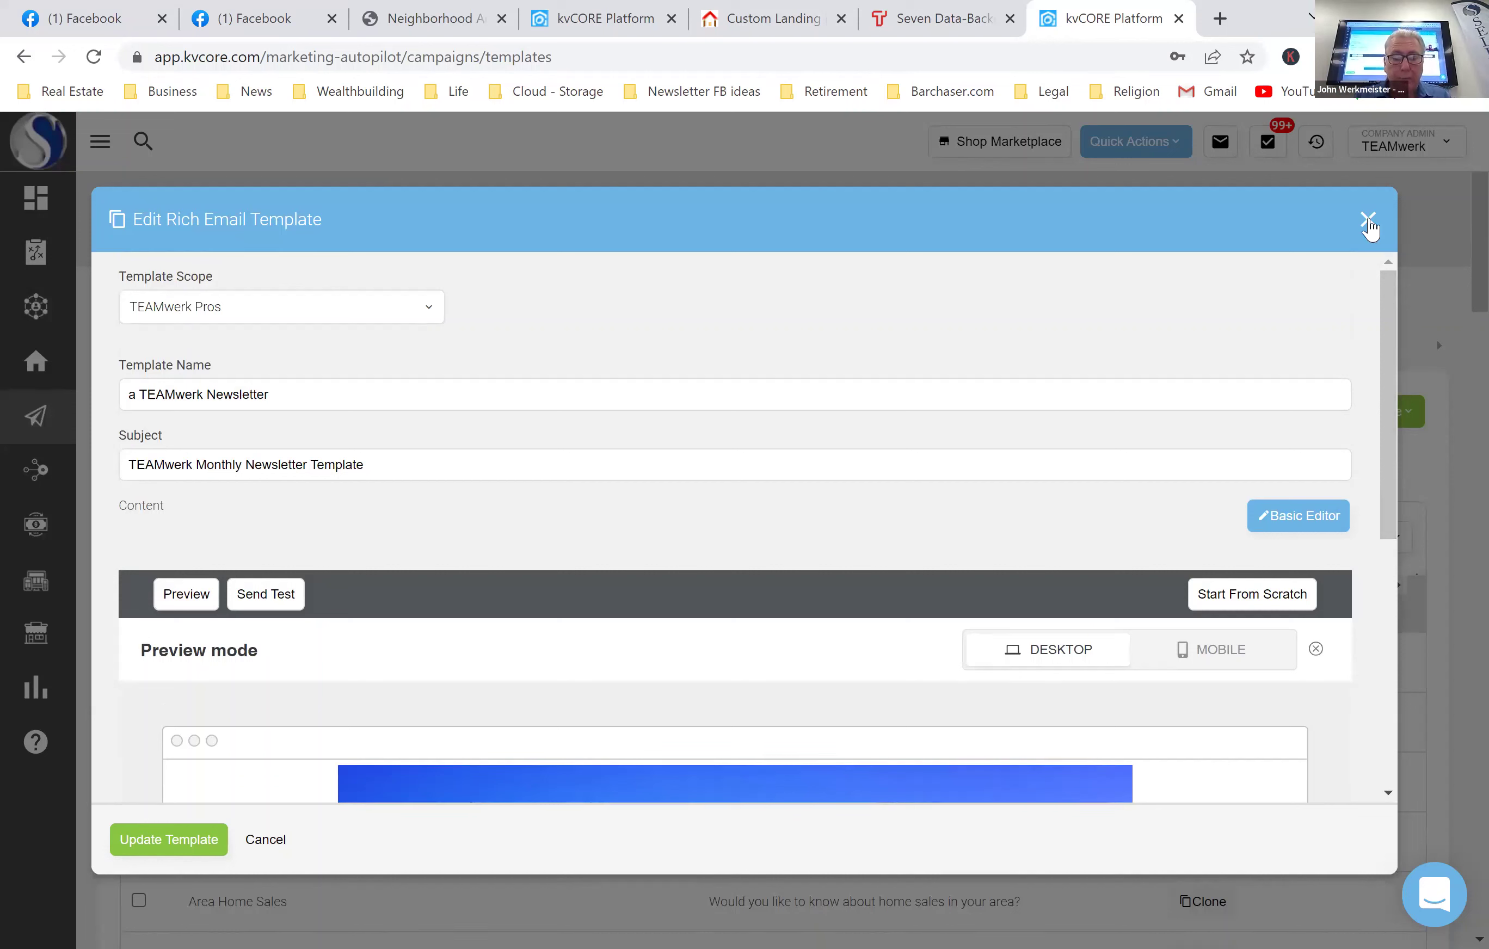
{"action": "left_click", "coordinate": [178, 597]}
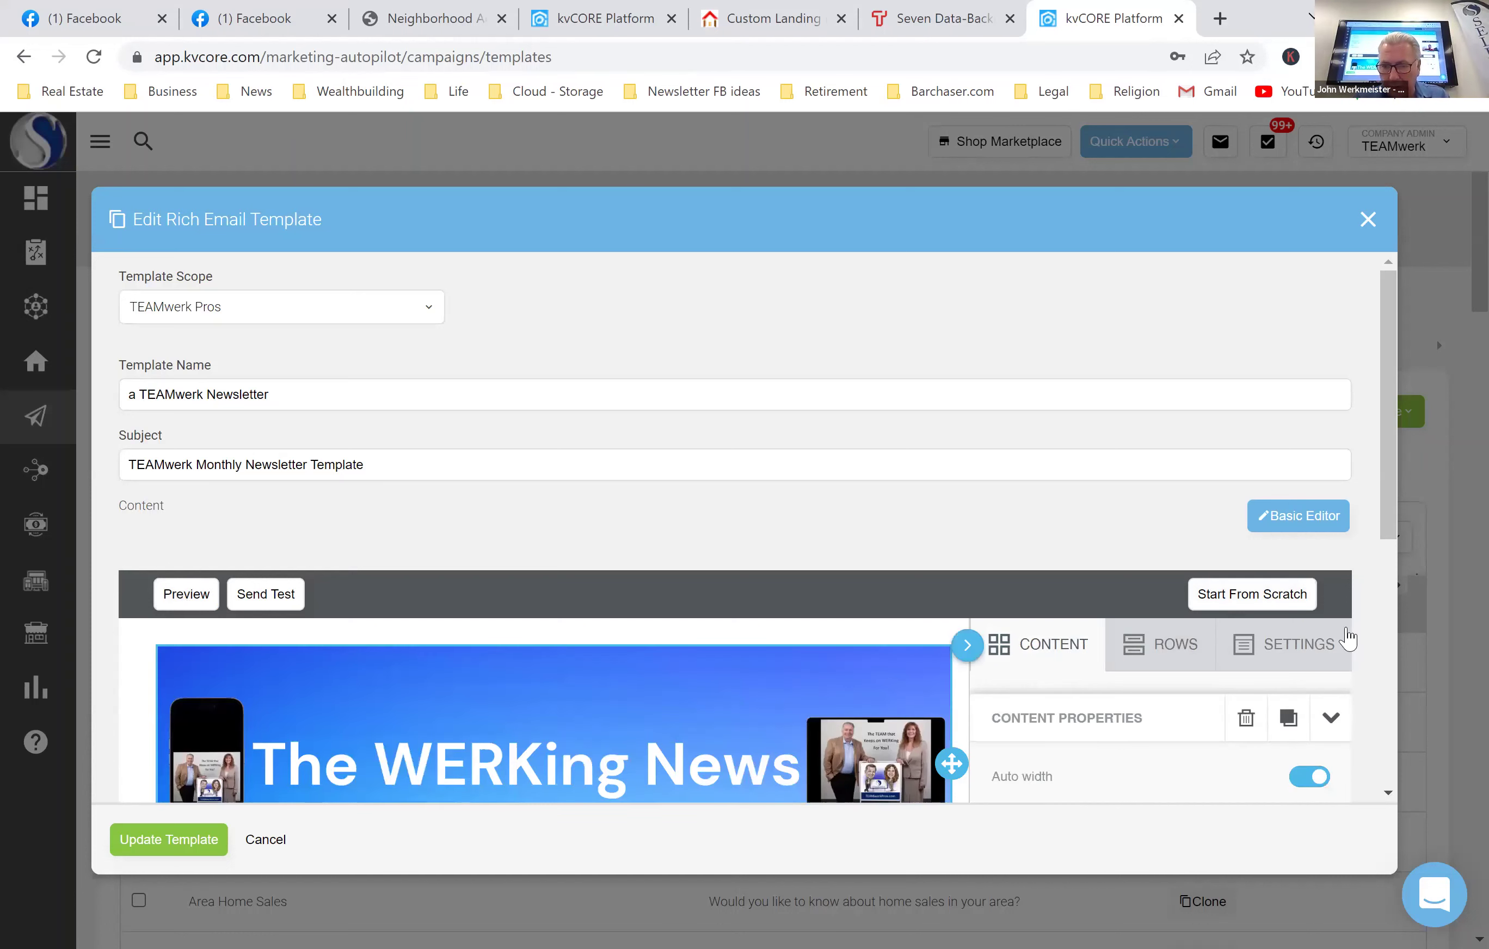
Look through the newsletter template down to its empty image block and close the editor without saving changes.
{"action": "left_click_drag", "start_coordinate": [1395, 542], "coordinate": [1398, 709]}
{"action": "scroll", "coordinate": [1405, 633], "scroll_direction": "up", "scroll_amount": 5}
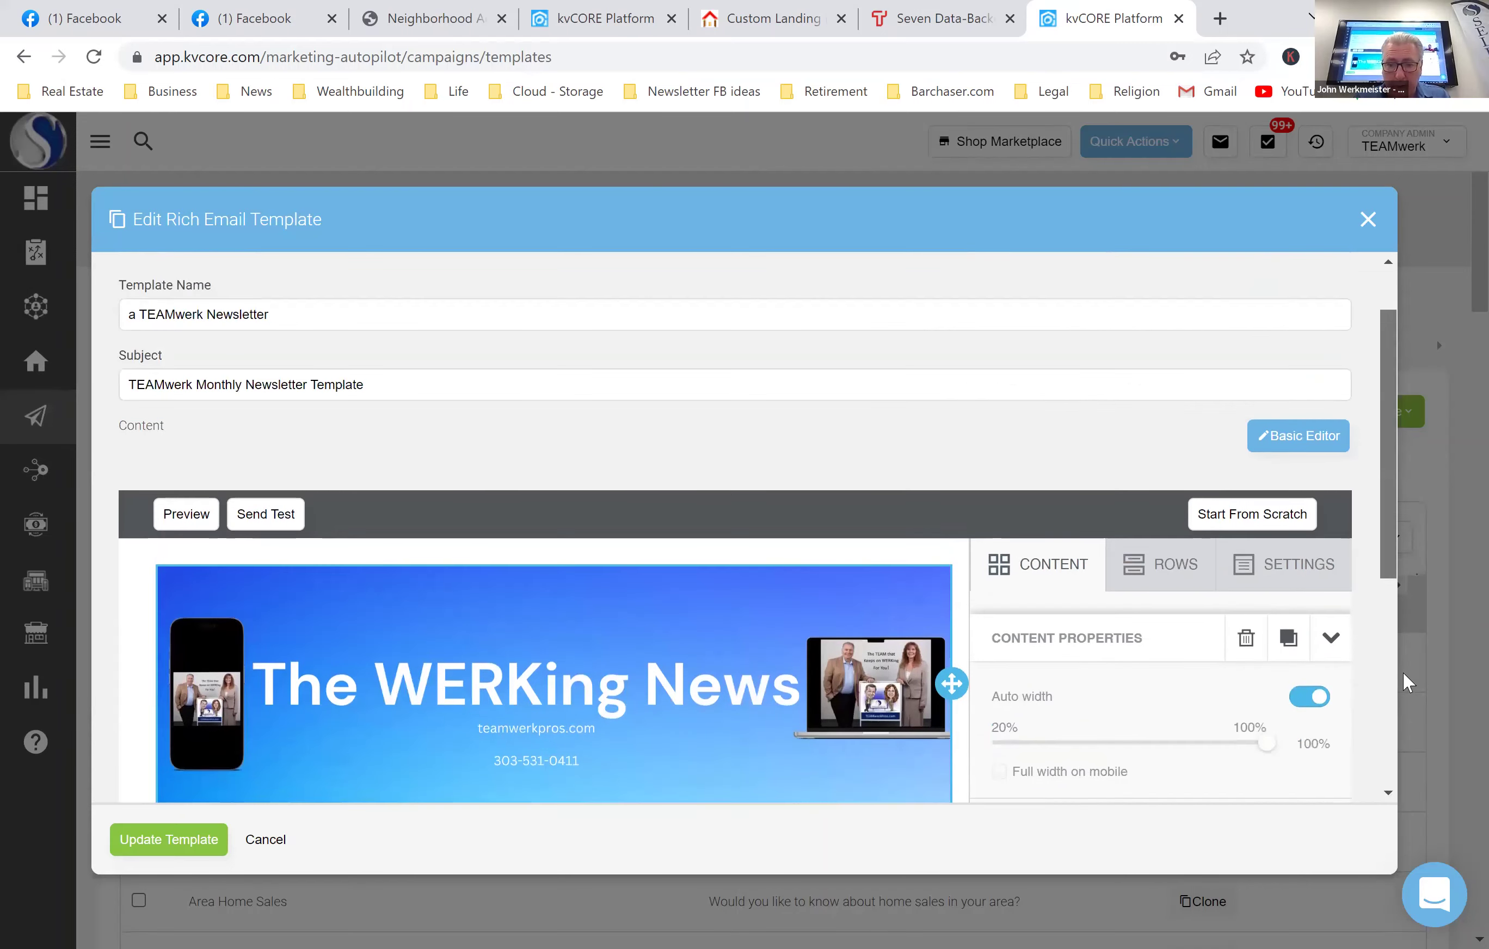
{"action": "scroll", "coordinate": [1402, 671], "scroll_direction": "down", "scroll_amount": 5}
{"action": "scroll", "coordinate": [1401, 765], "scroll_direction": "down", "scroll_amount": 3}
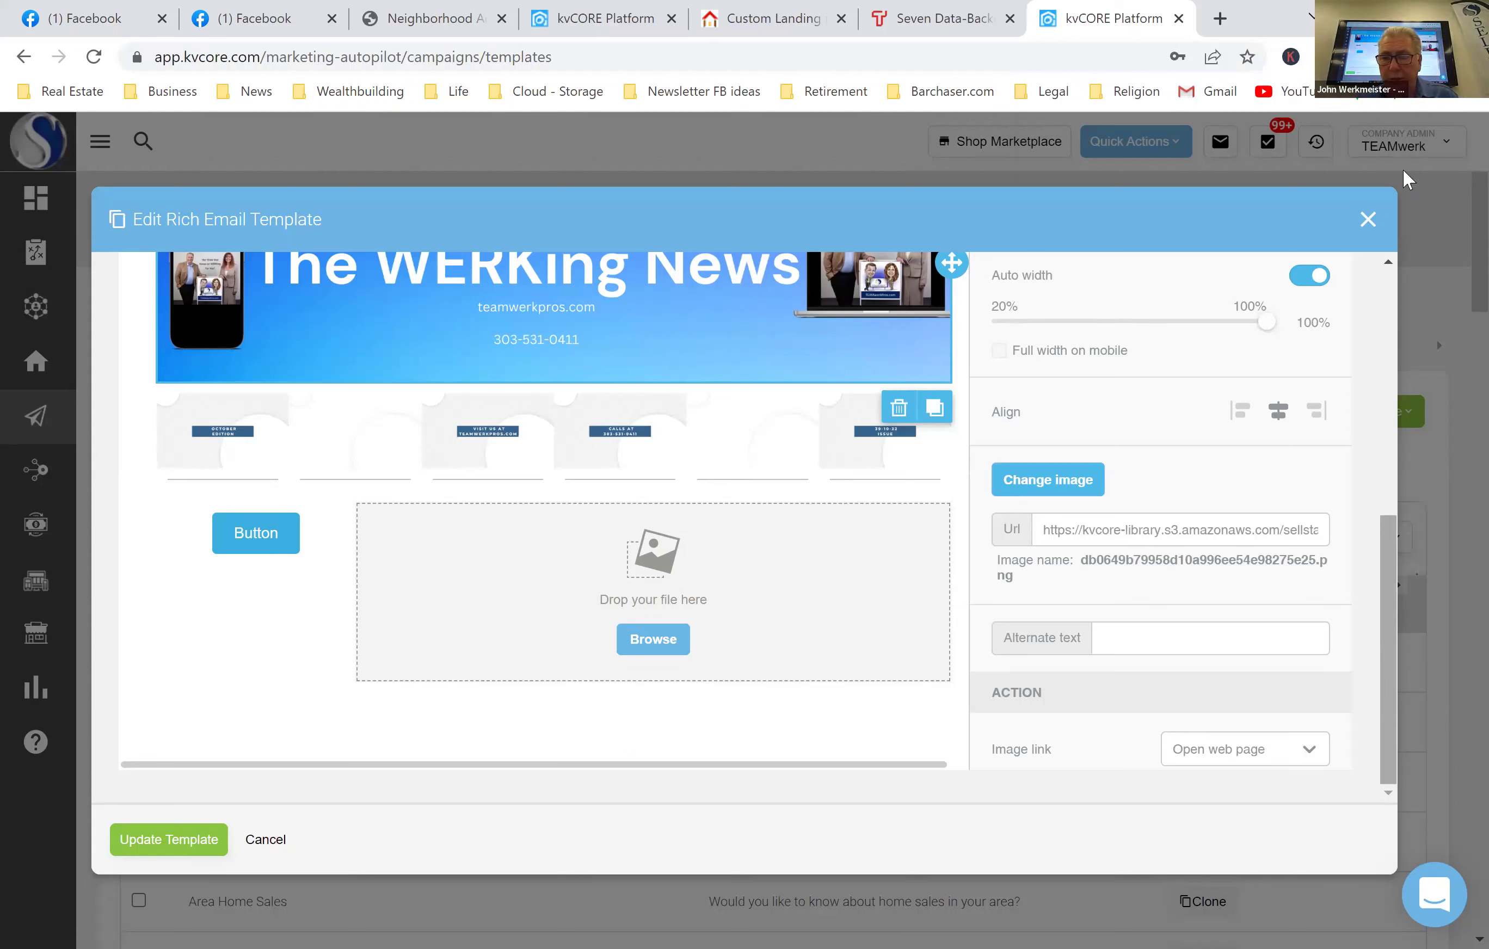
{"action": "left_click", "coordinate": [1365, 220]}
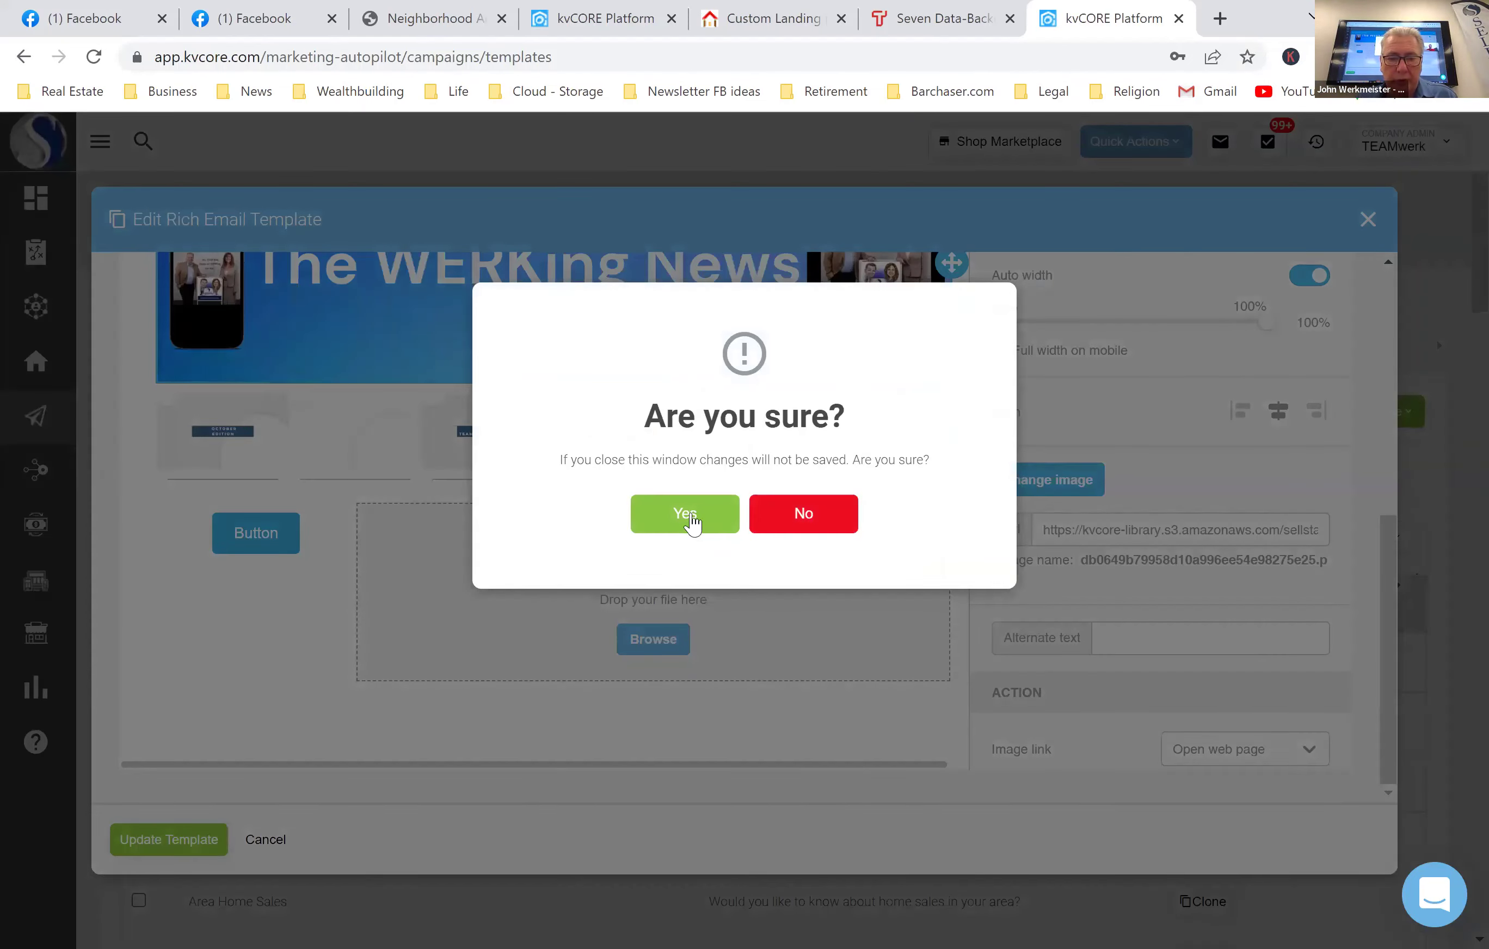
{"action": "left_click", "coordinate": [690, 514]}
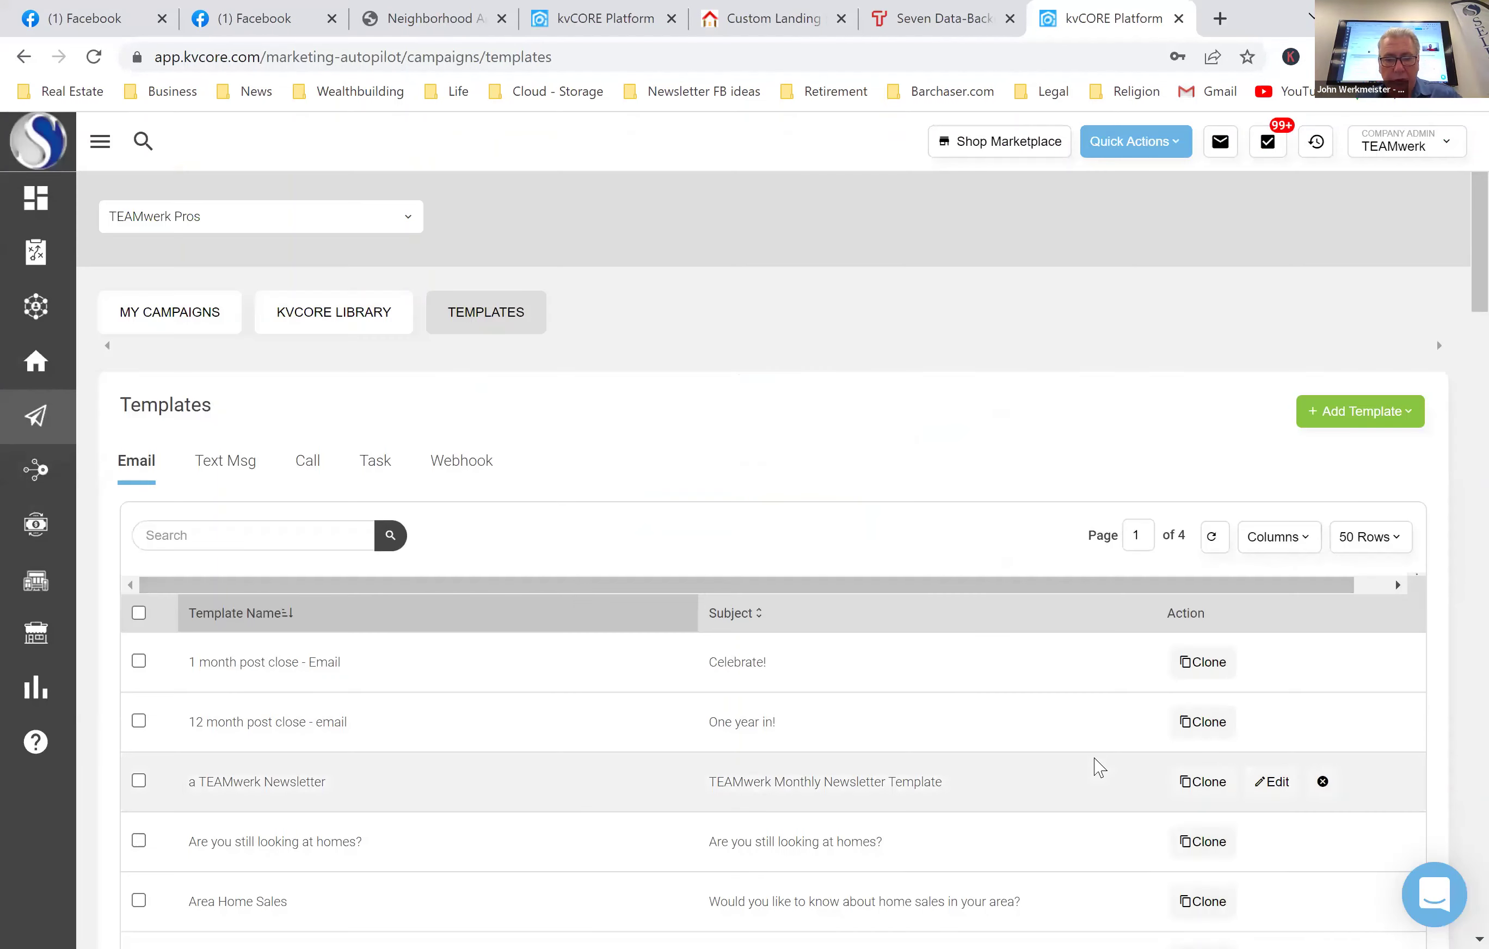
Look over the email template list, check the My Campaigns list, and return to the templates.
{"action": "scroll", "coordinate": [1103, 718], "scroll_direction": "down", "scroll_amount": 5}
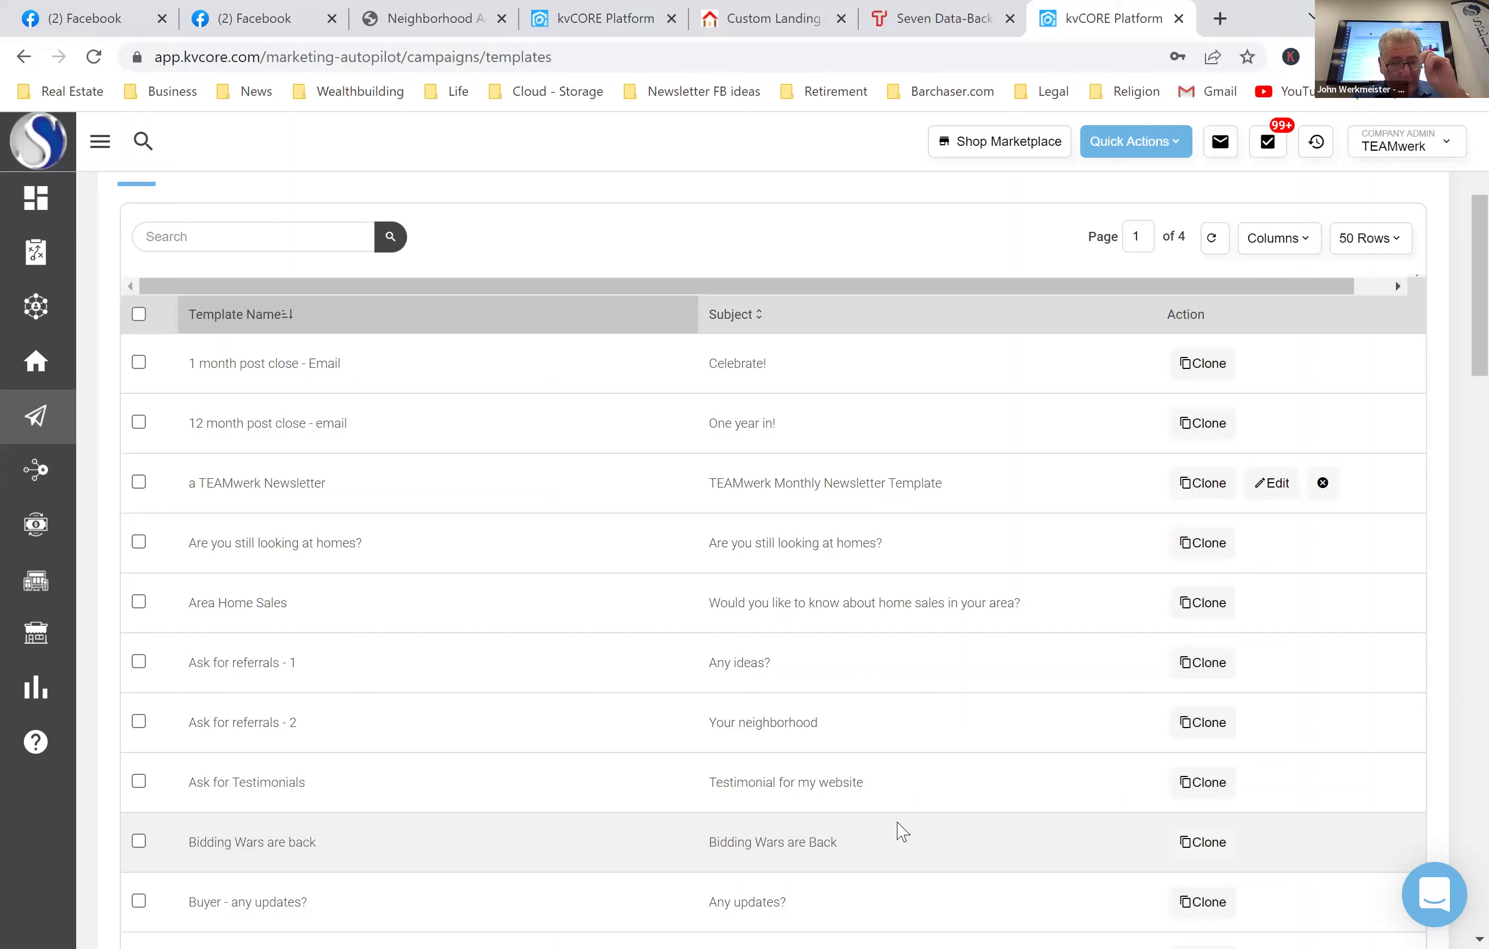
{"action": "scroll", "coordinate": [901, 831], "scroll_direction": "up", "scroll_amount": 5}
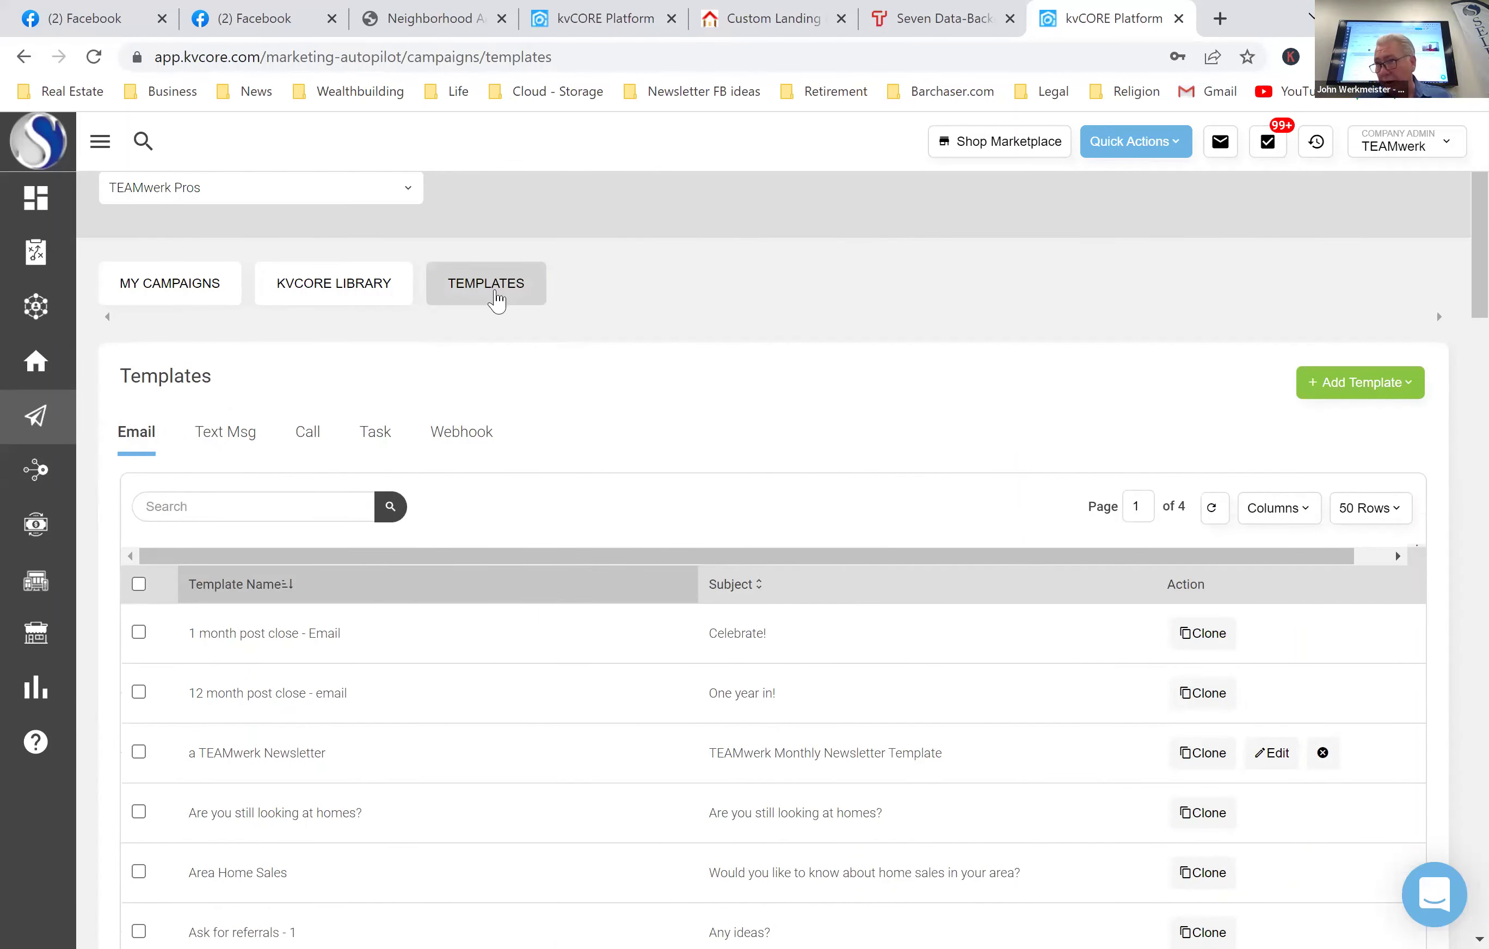
{"action": "left_click", "coordinate": [152, 291]}
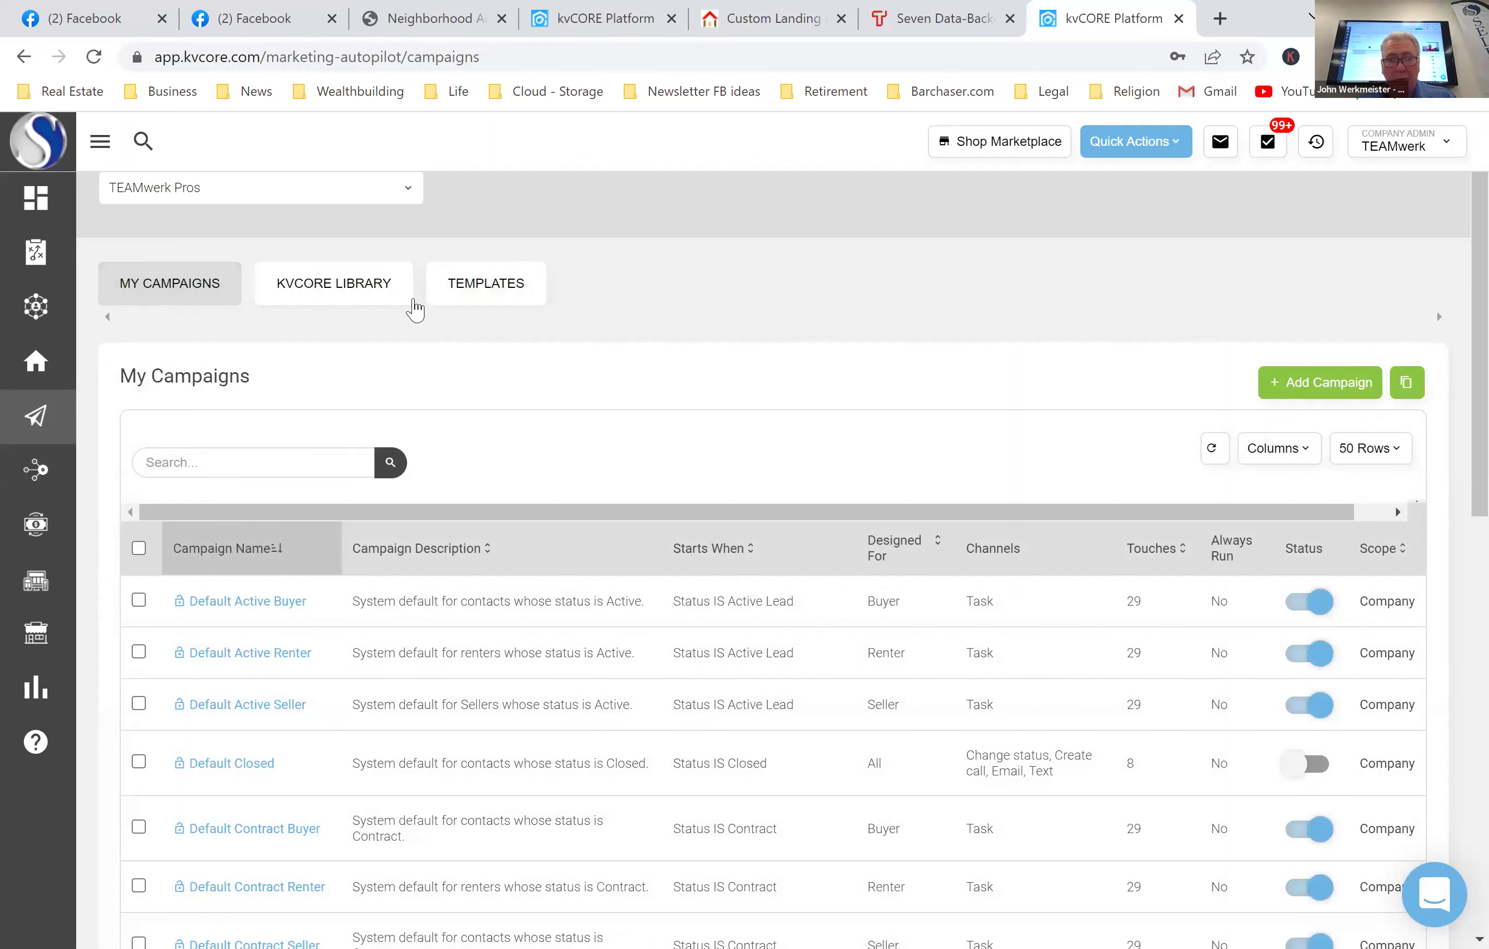
{"action": "left_click", "coordinate": [471, 290]}
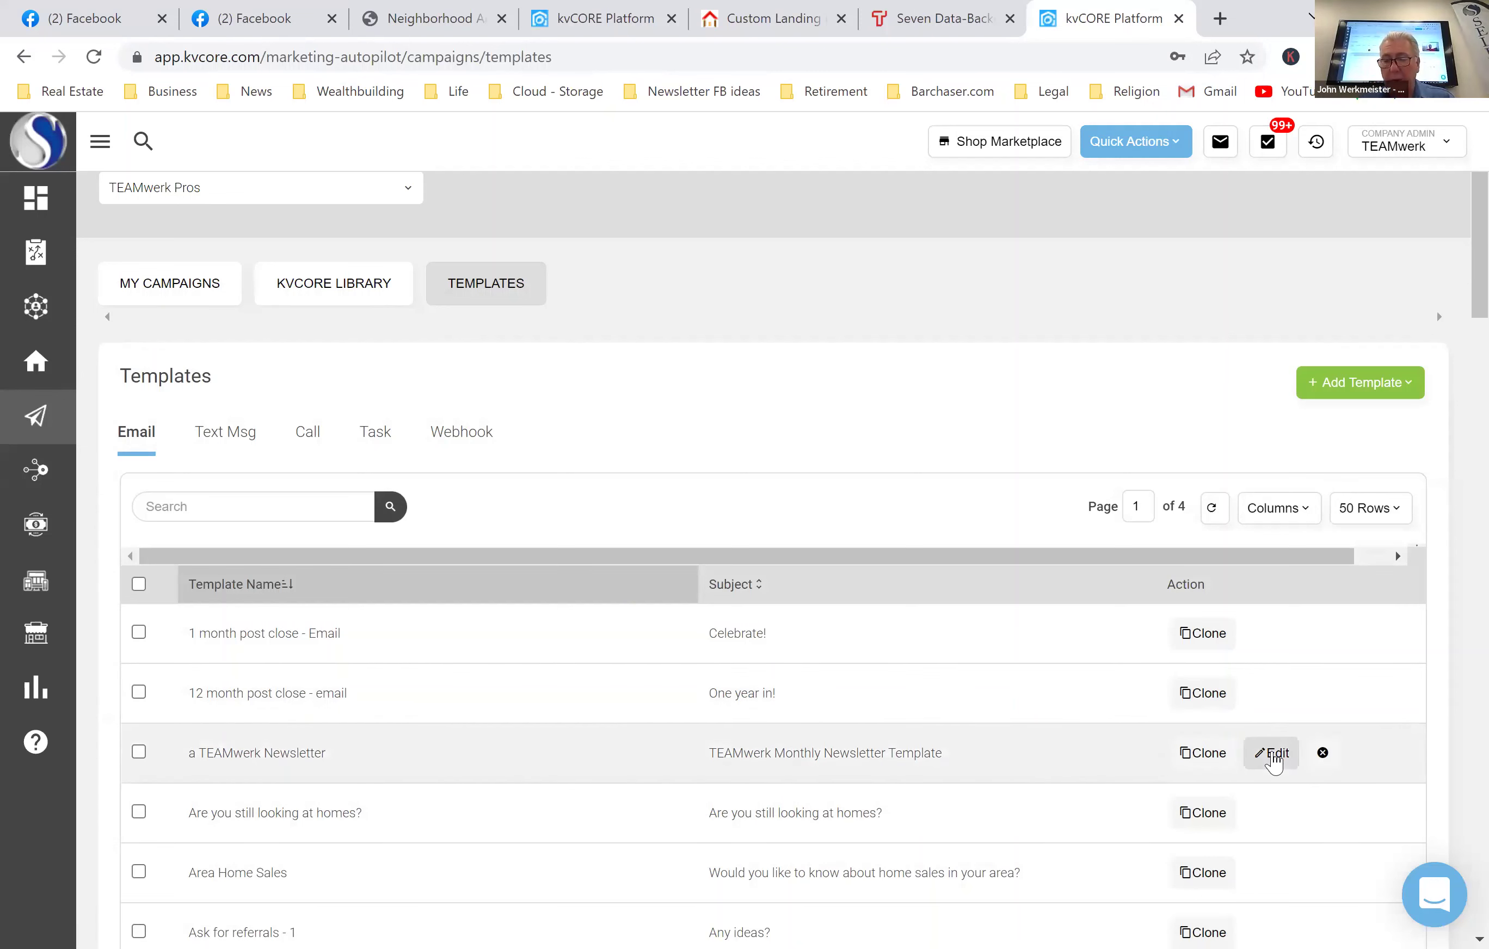
Reopen the "a TEAMwerk Newsletter" template, examine the available content blocks down to Core Video, and close it without saving.
{"action": "left_click", "coordinate": [1272, 754]}
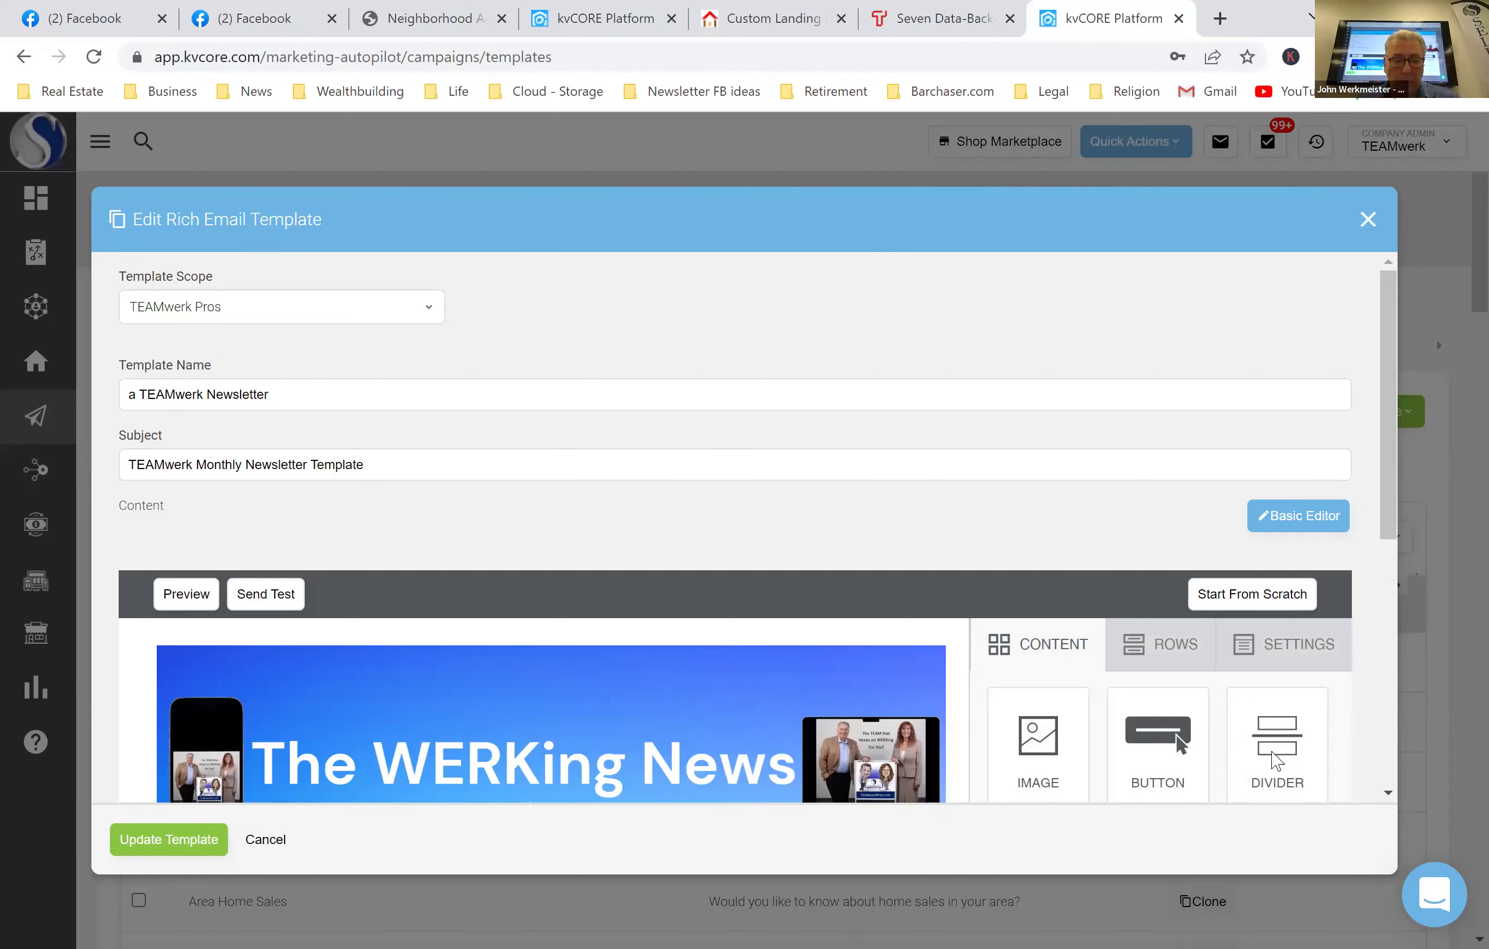
{"action": "scroll", "coordinate": [1275, 760], "scroll_direction": "down", "scroll_amount": 8}
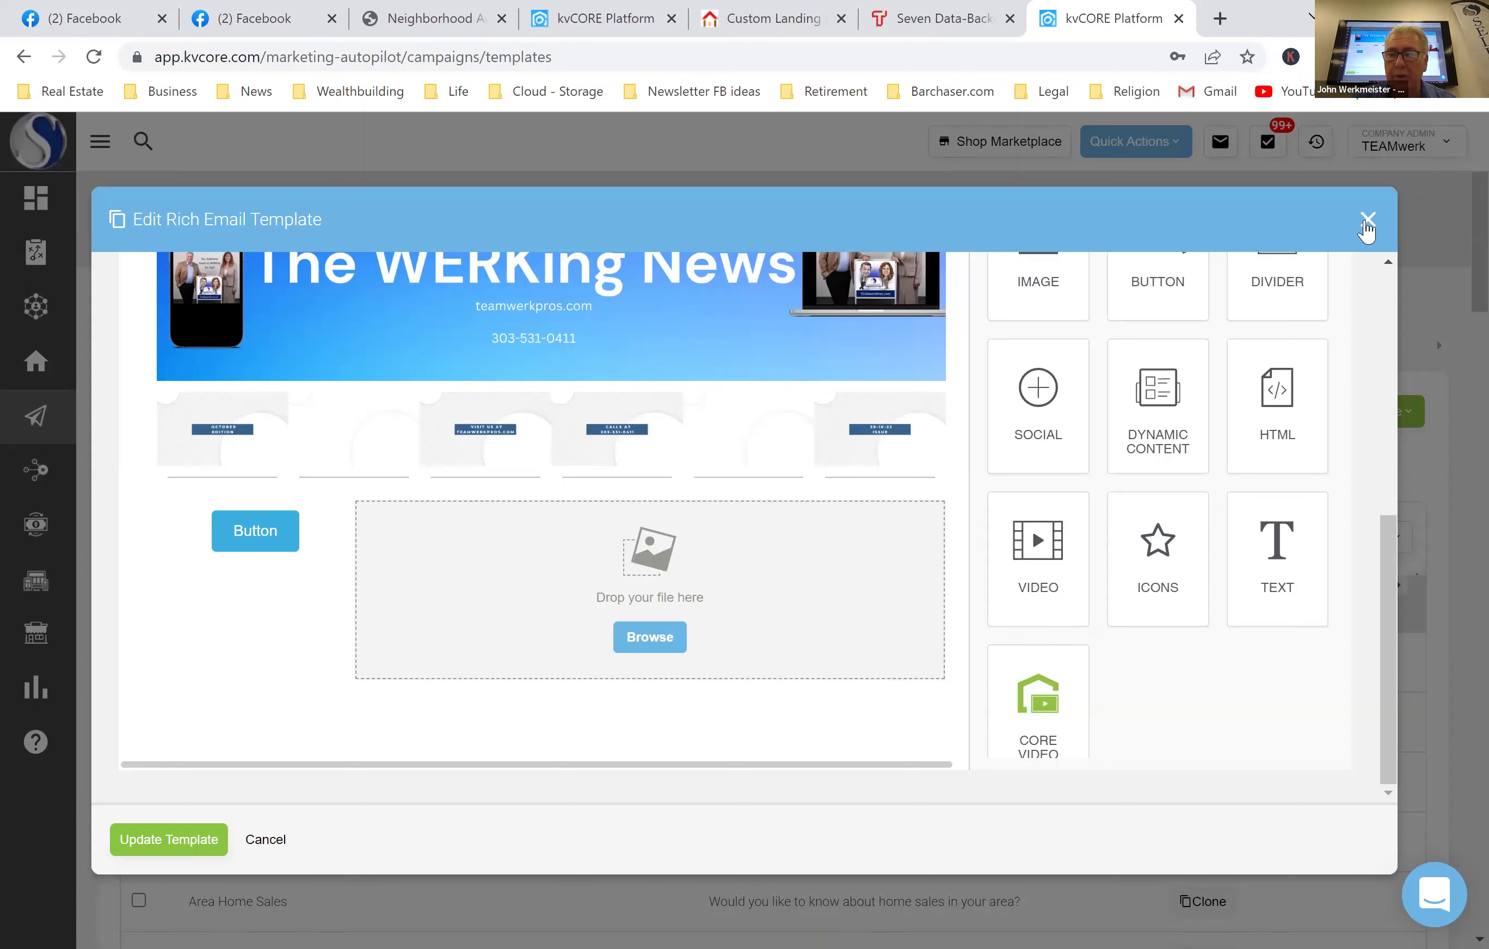
{"action": "left_click", "coordinate": [1365, 222]}
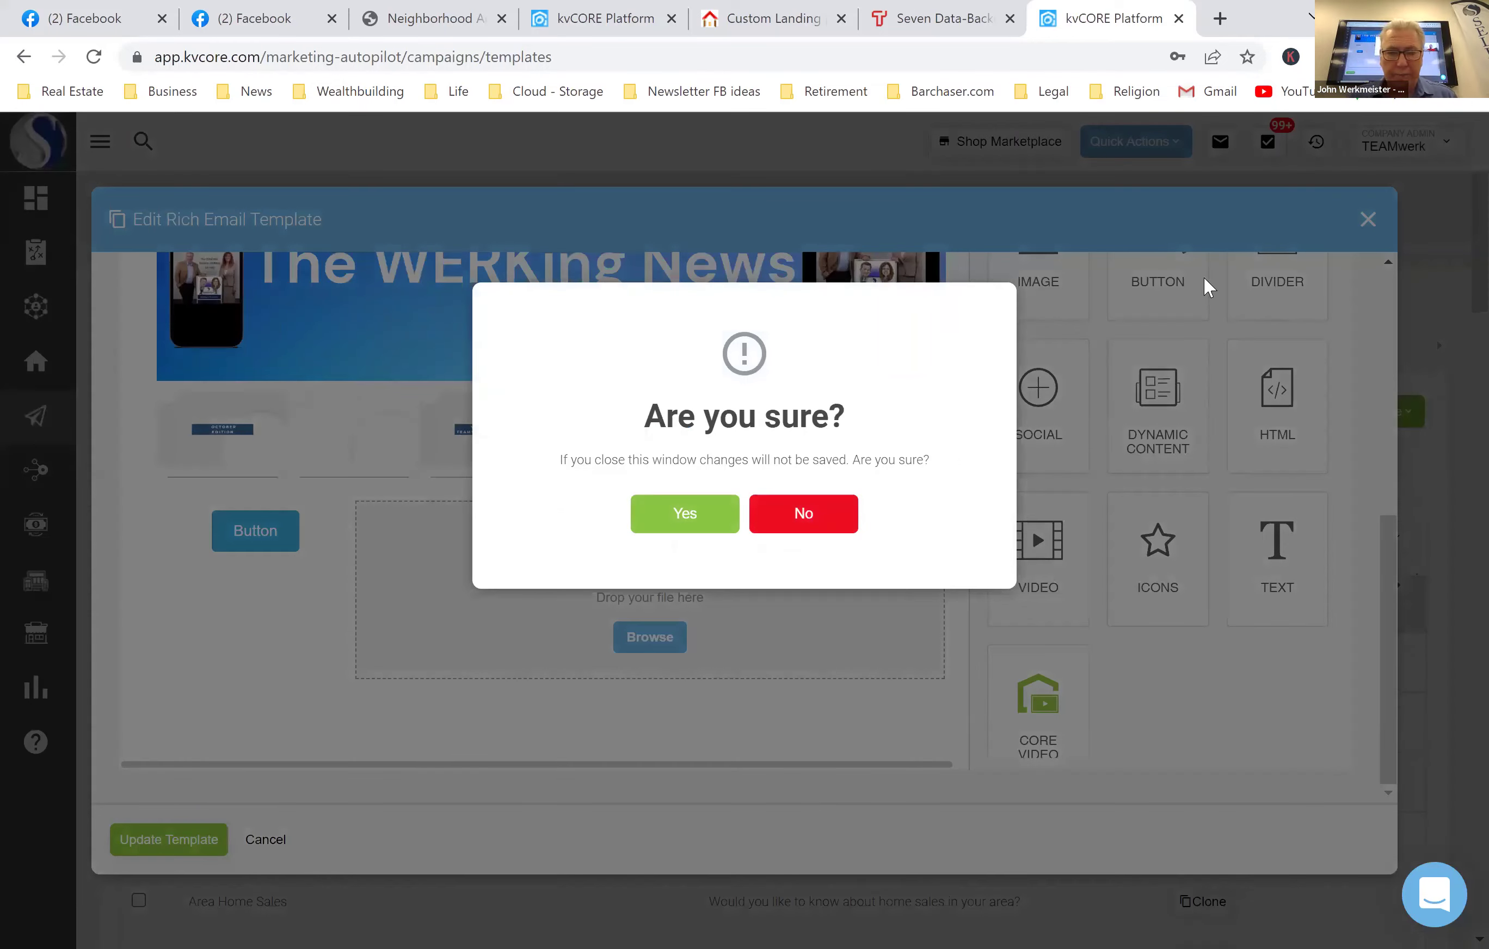
{"action": "left_click", "coordinate": [681, 516]}
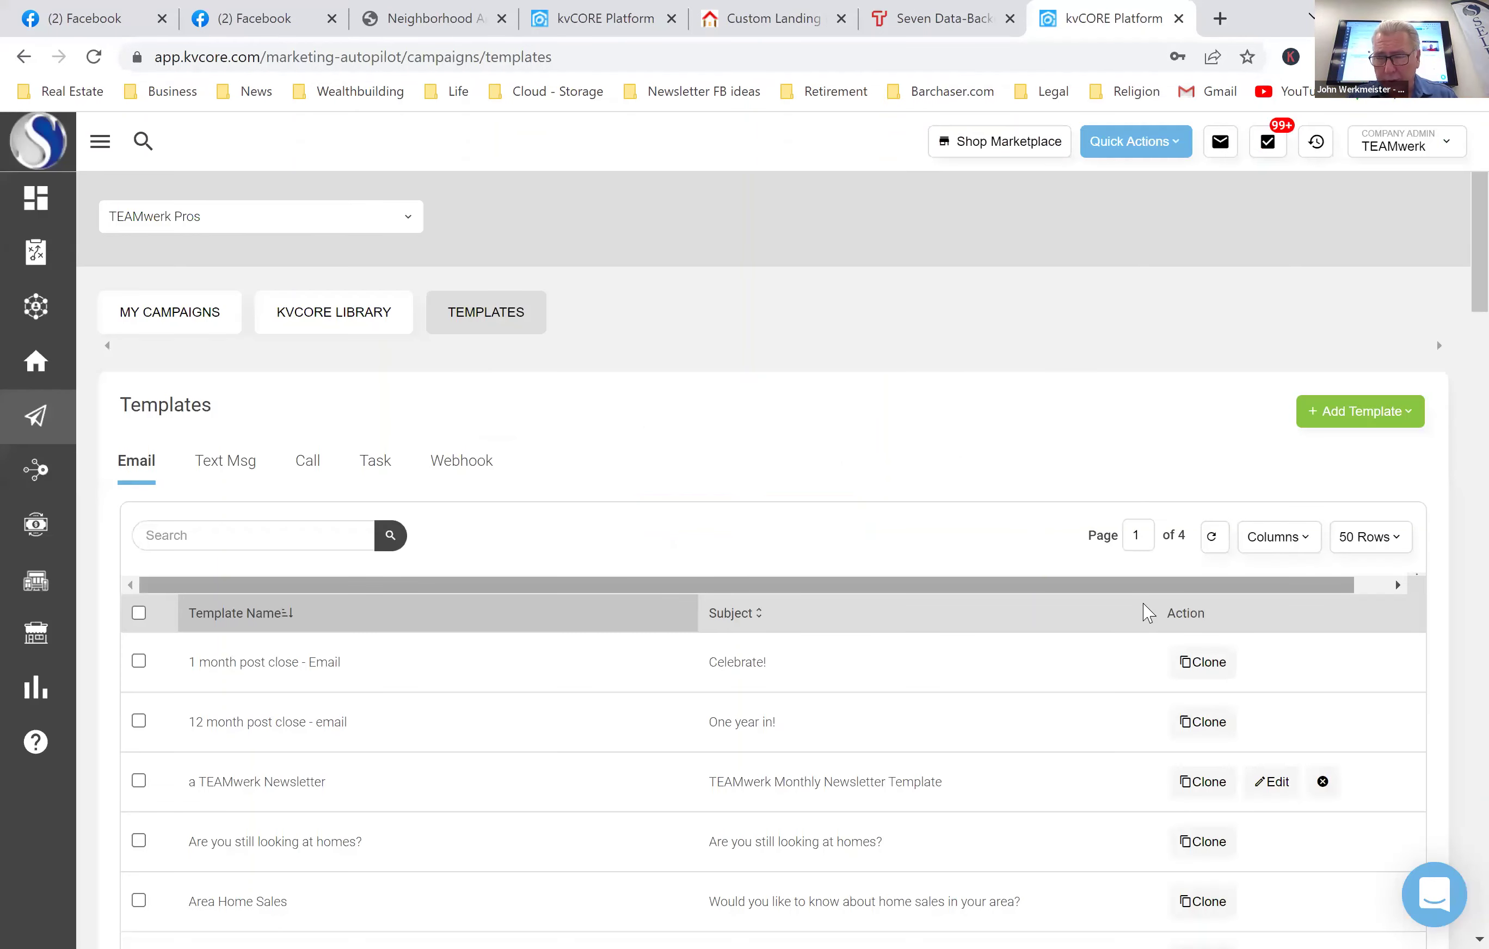